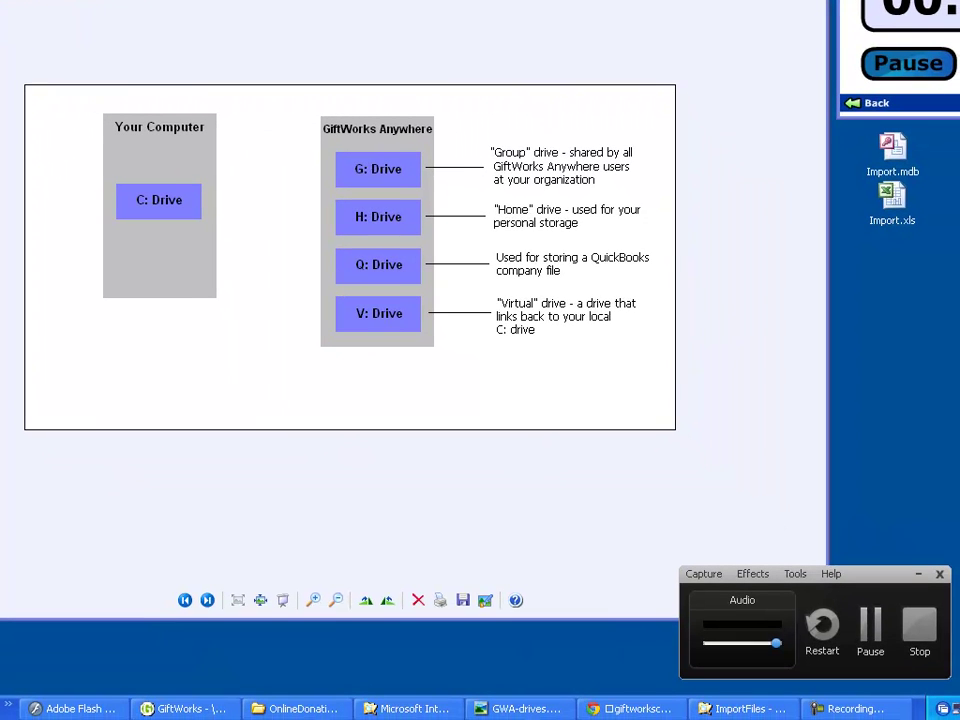
- Open the remote file browser over the drive diagram and expand My Computer to list the GiftWorks Anywhere drives
right_click(944, 710)
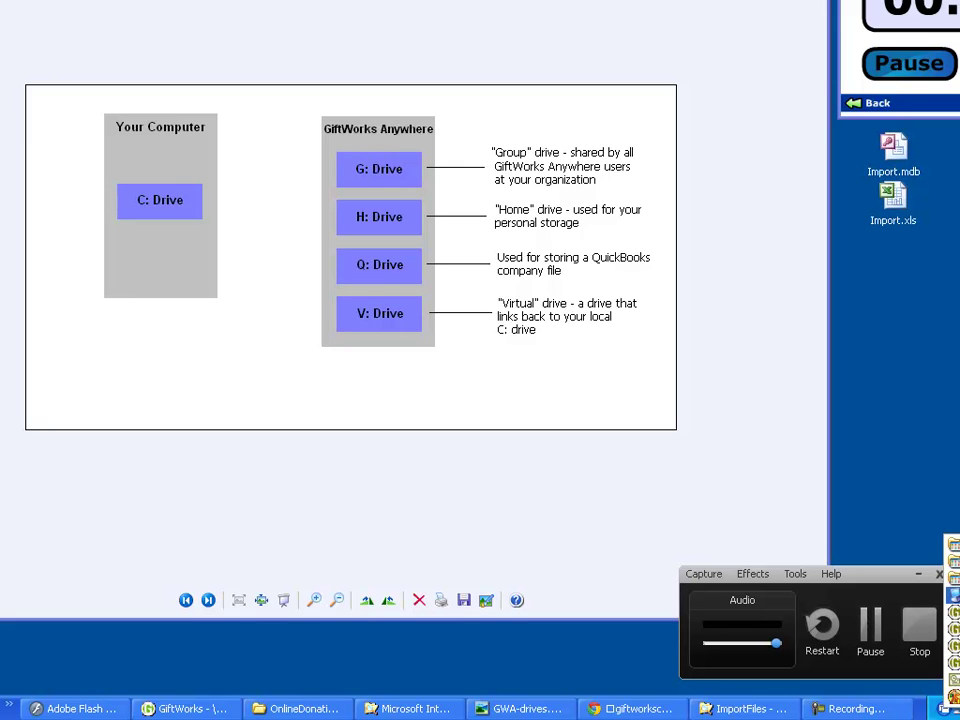
click(953, 596)
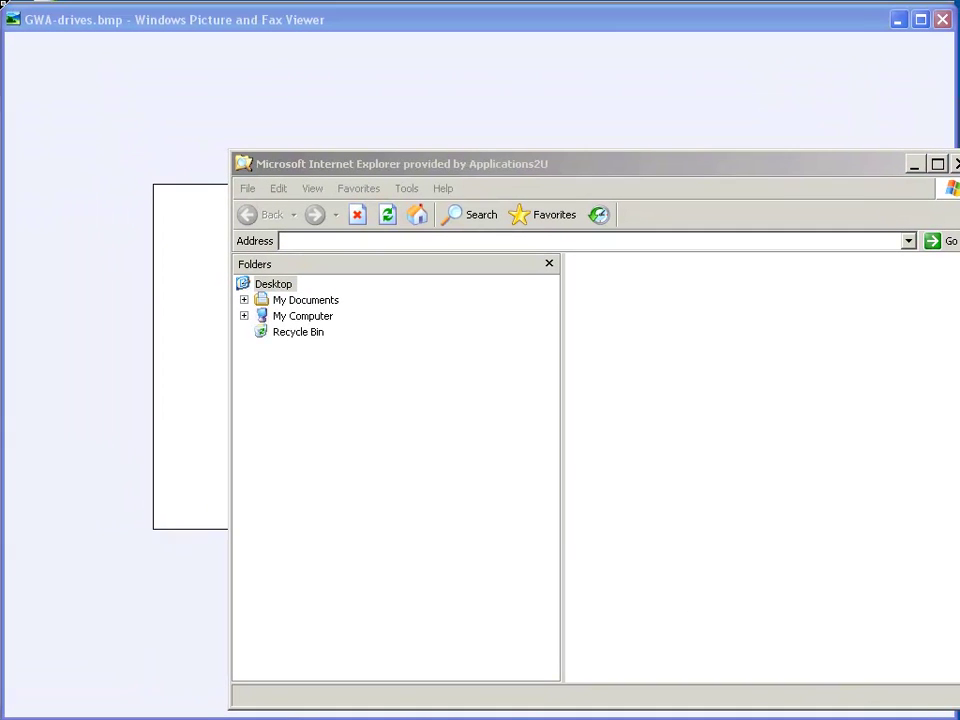
drag(636, 171, 603, 116)
drag(192, 278, 403, 292)
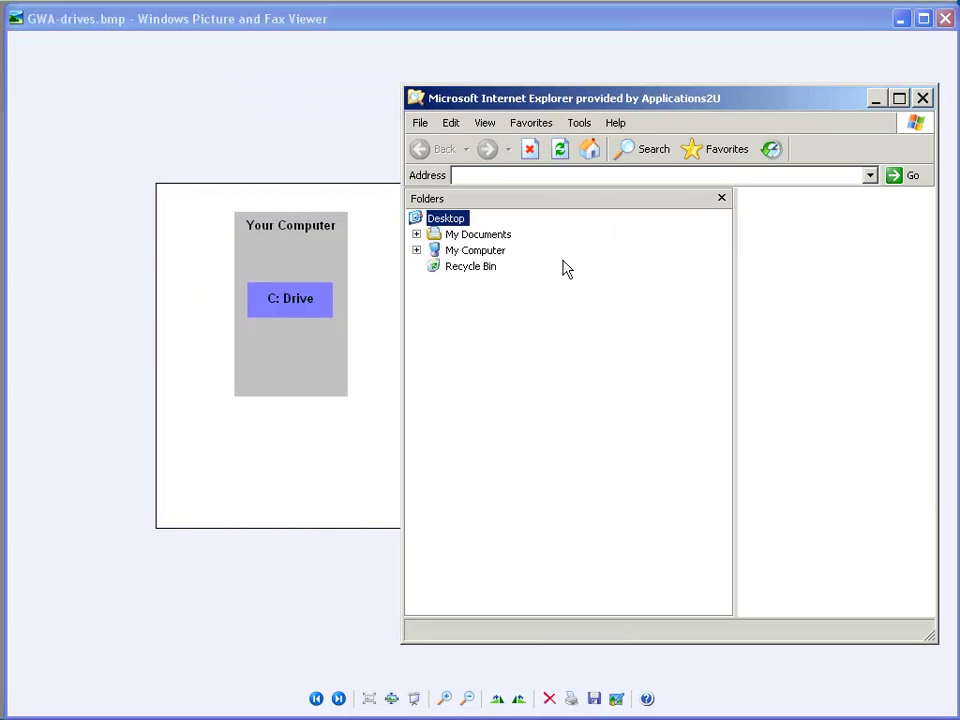
click(416, 250)
drag(540, 104, 757, 120)
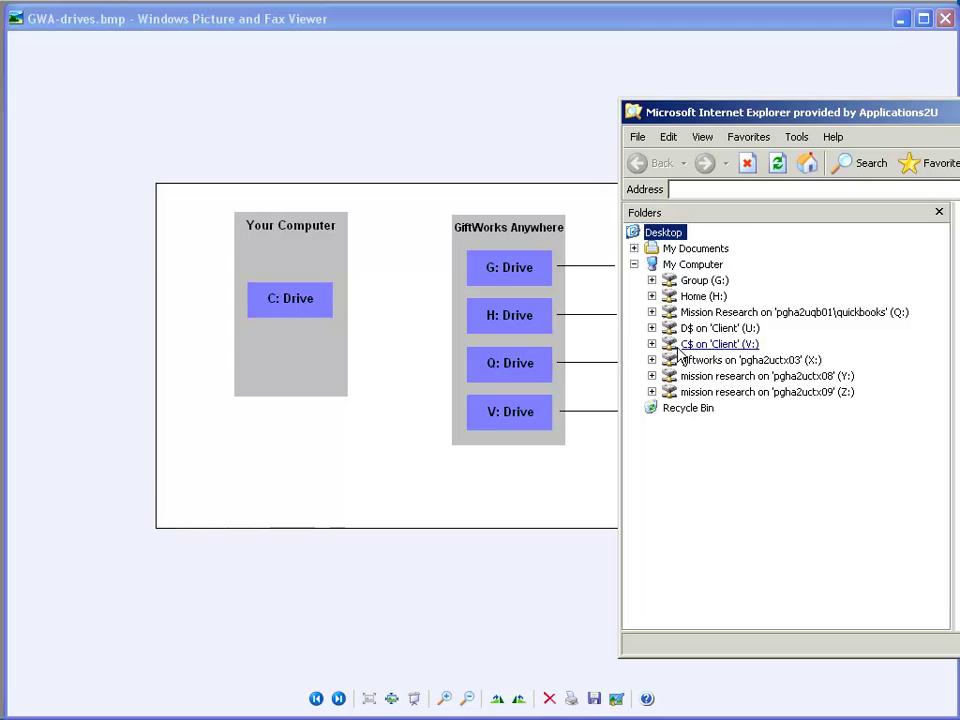
- Examine the folders on the Group (G:) and Home (H:) drives, collapse both, and expand the local C$ drive (V:)
click(652, 296)
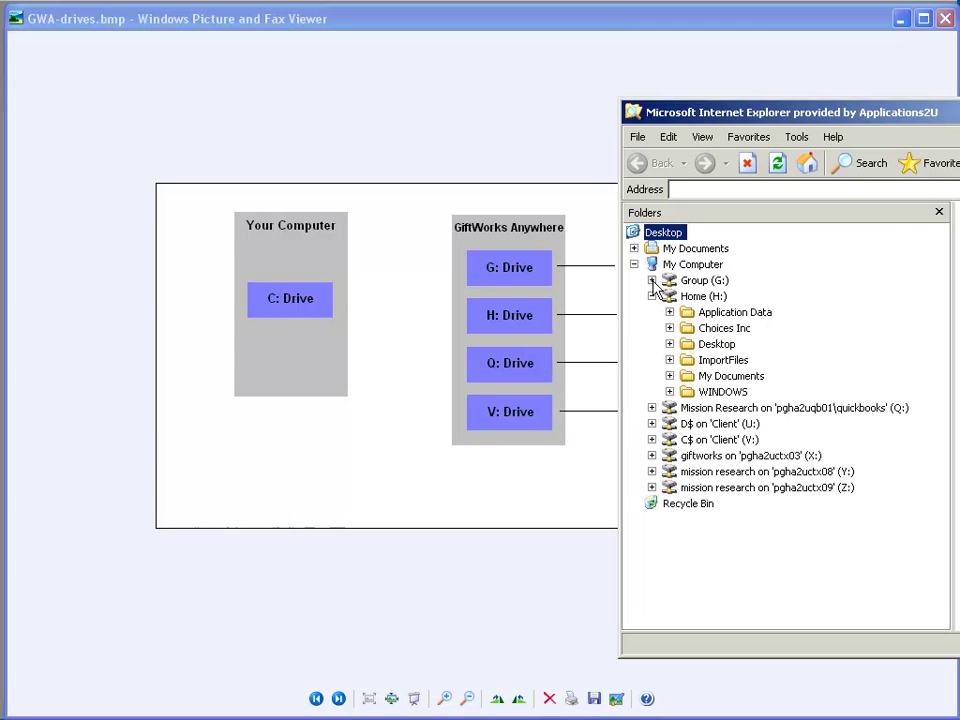
click(652, 280)
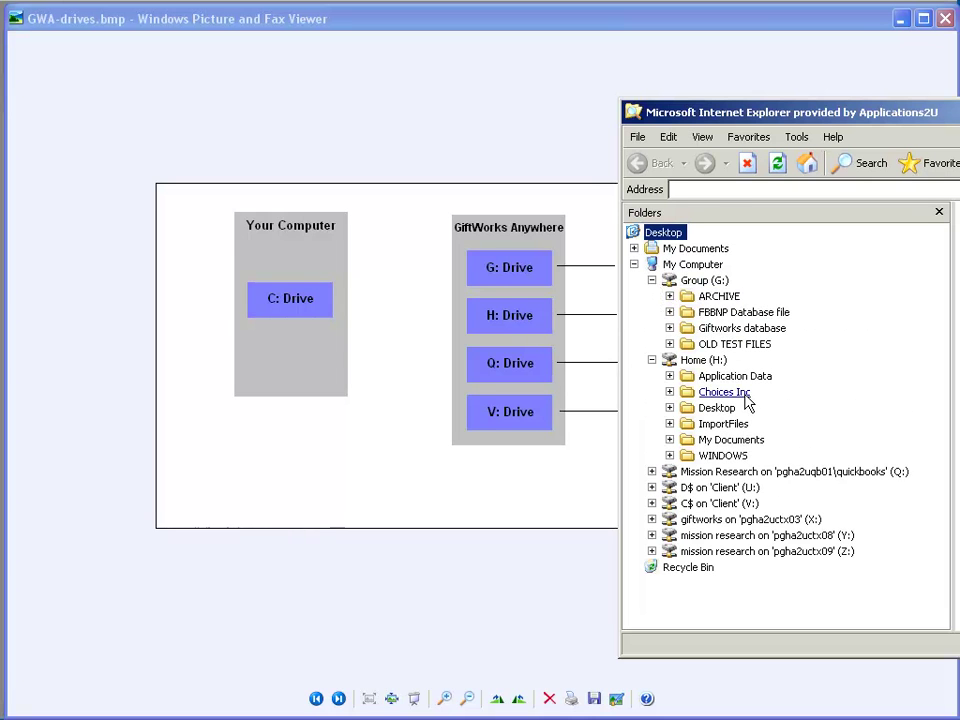
click(652, 281)
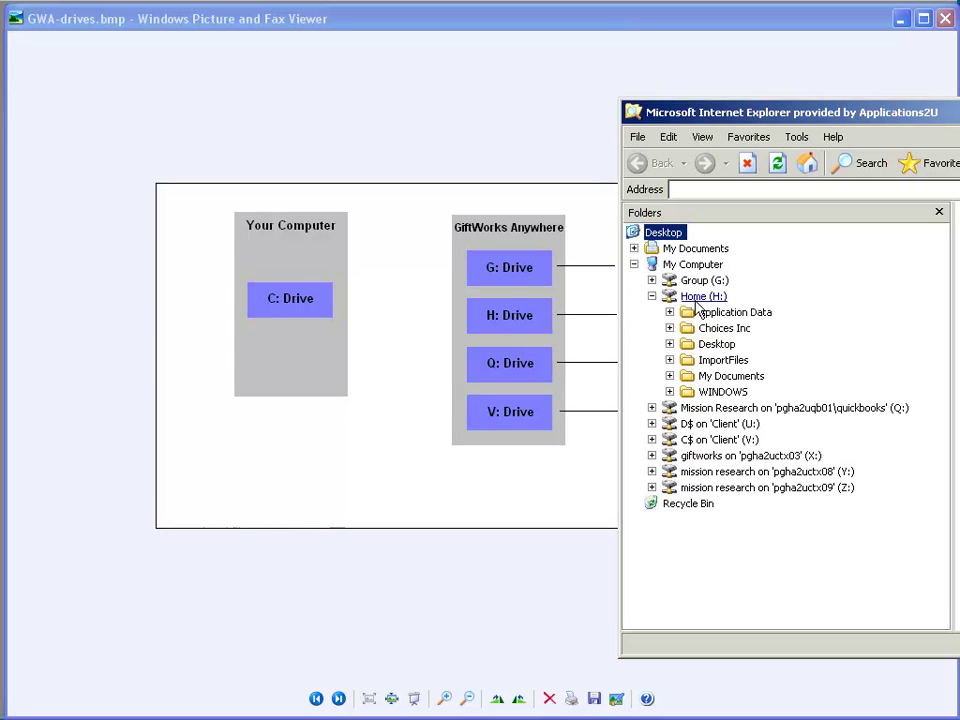
click(652, 297)
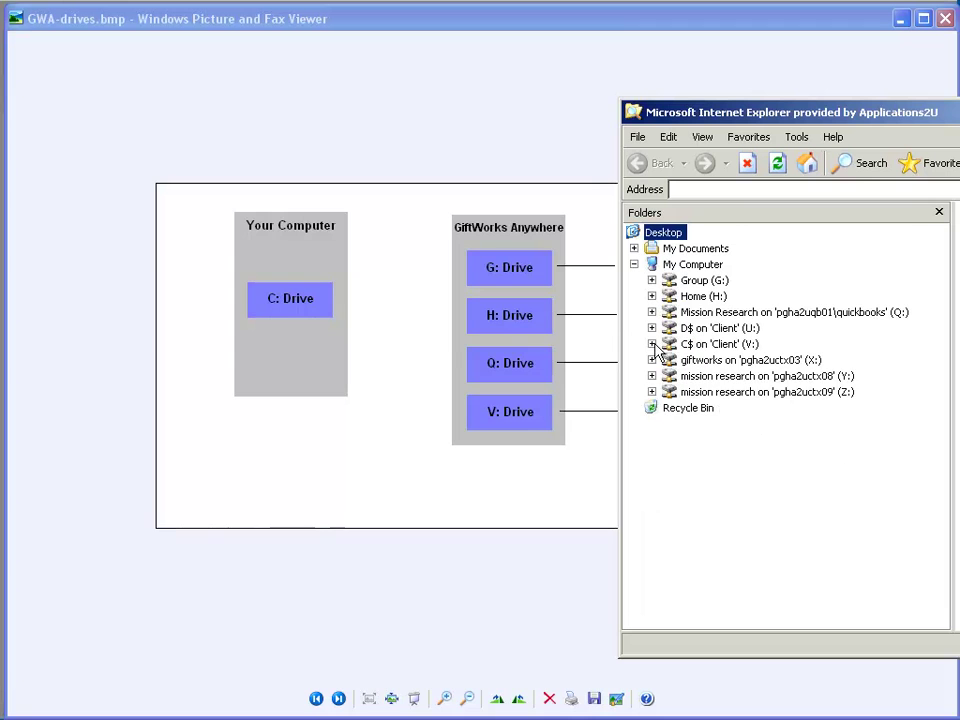
click(652, 344)
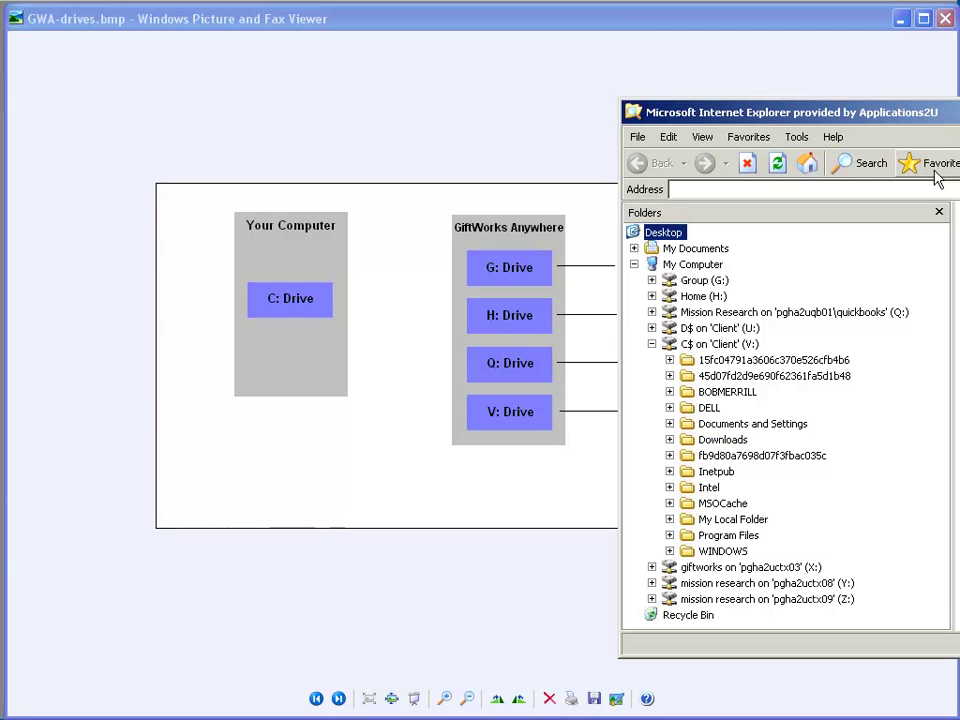
drag(935, 130, 633, 115)
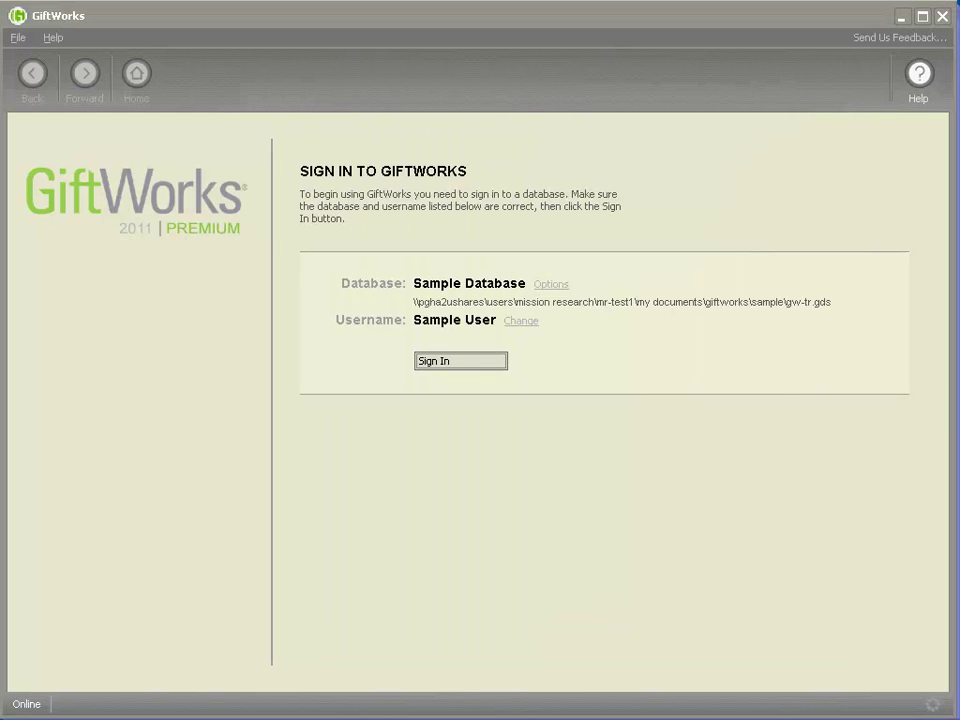
- Sign in to the Sample Database in GiftWorks as Sample User and open the Board Members SmartList
click(481, 352)
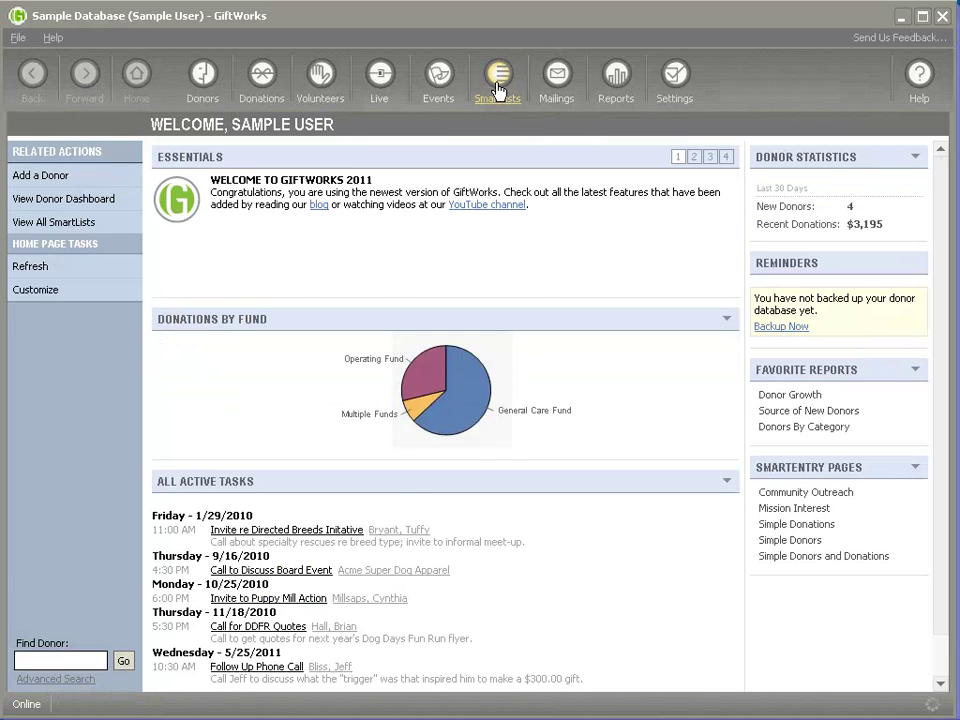
click(499, 75)
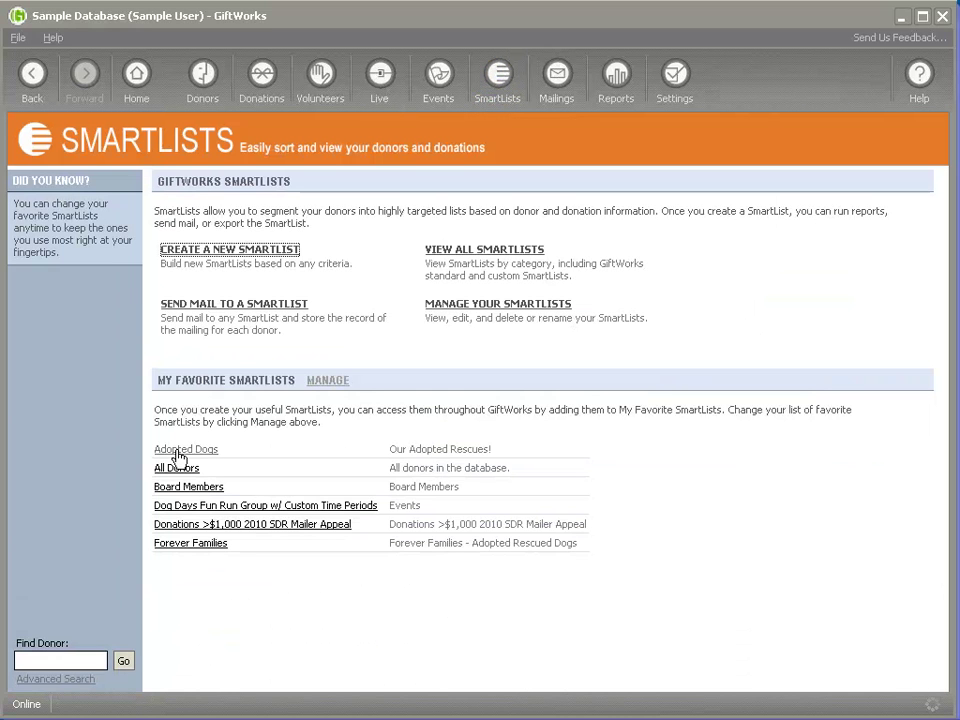
click(185, 487)
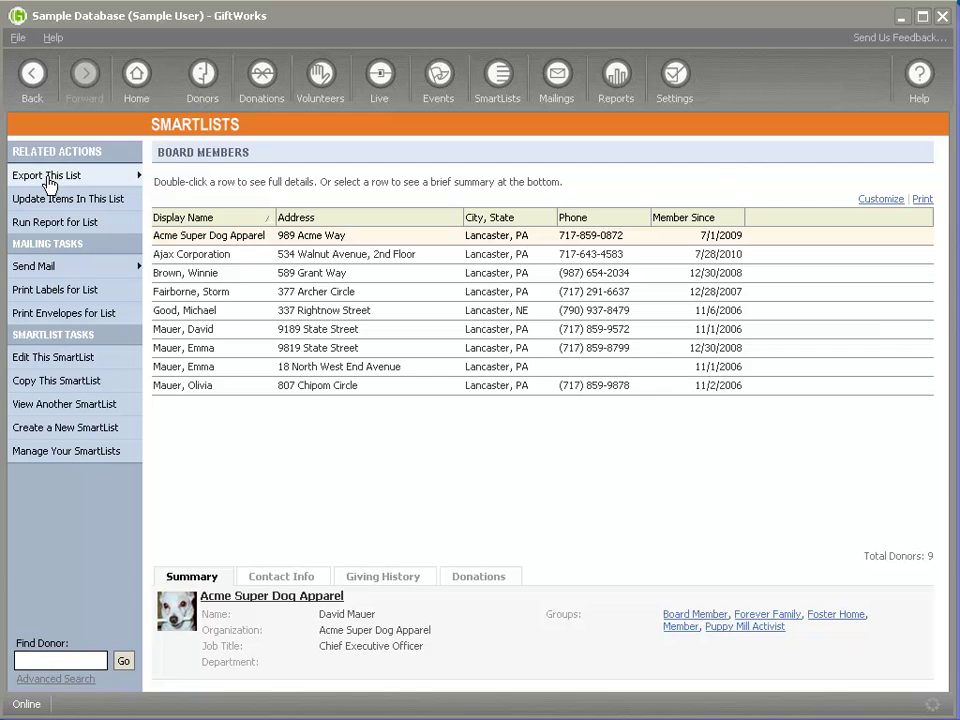
- Start exporting the Board Members list to a file and choose H:\ImportFiles as the save folder
click(48, 180)
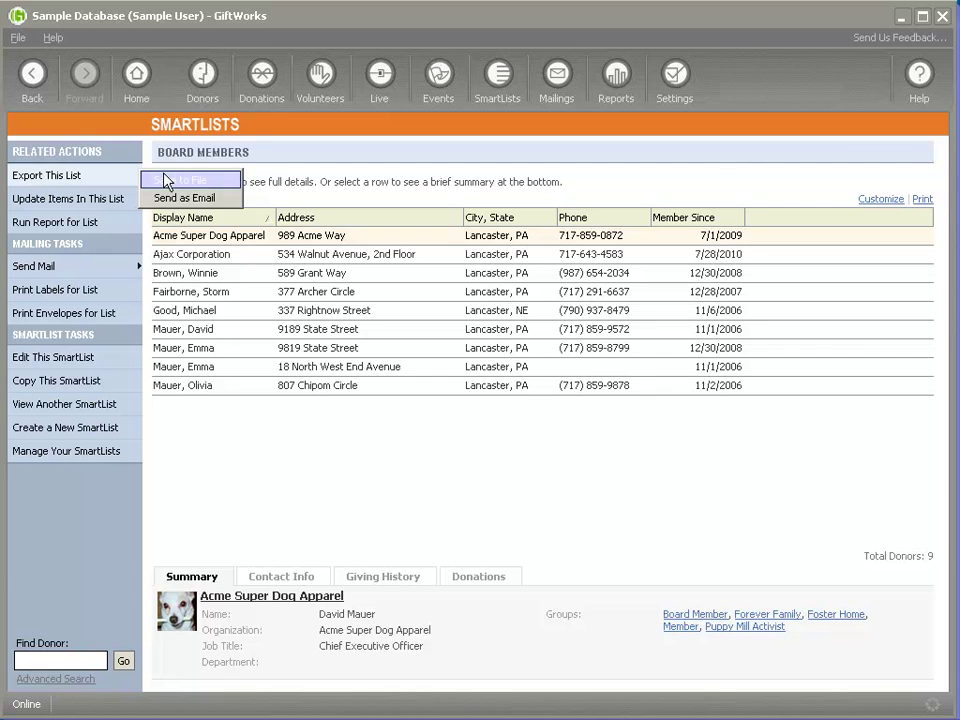
click(207, 183)
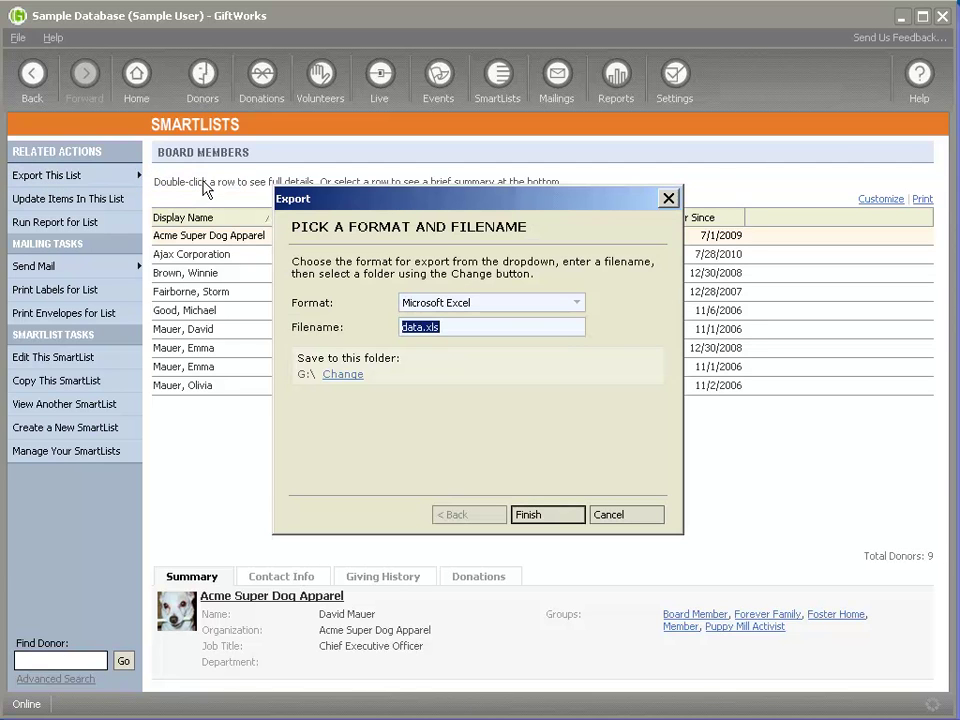
click(346, 376)
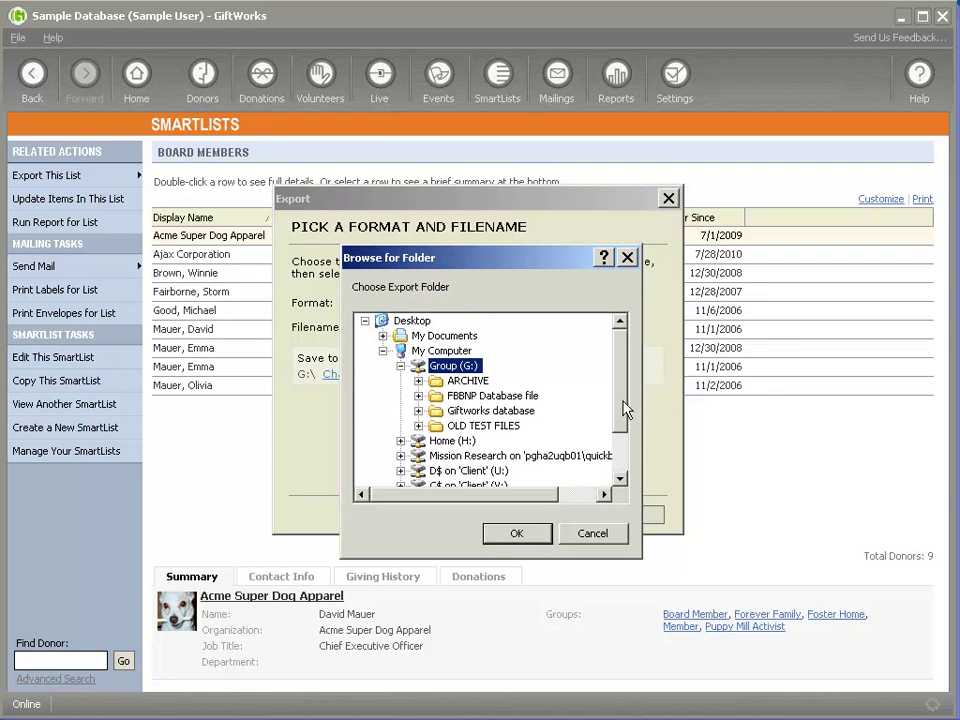
click(400, 366)
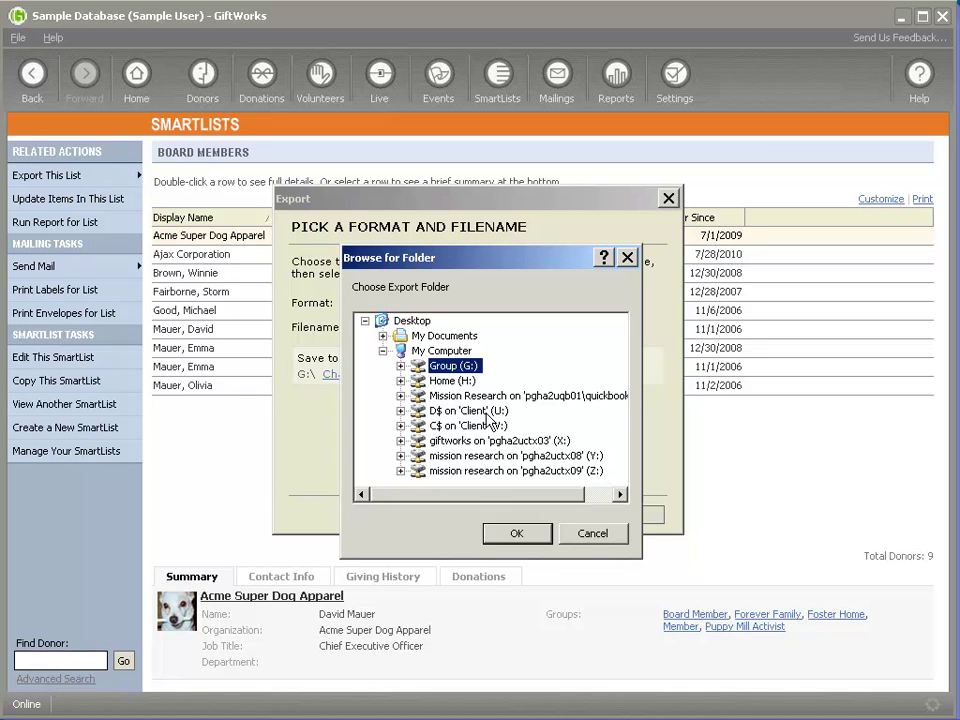
click(440, 382)
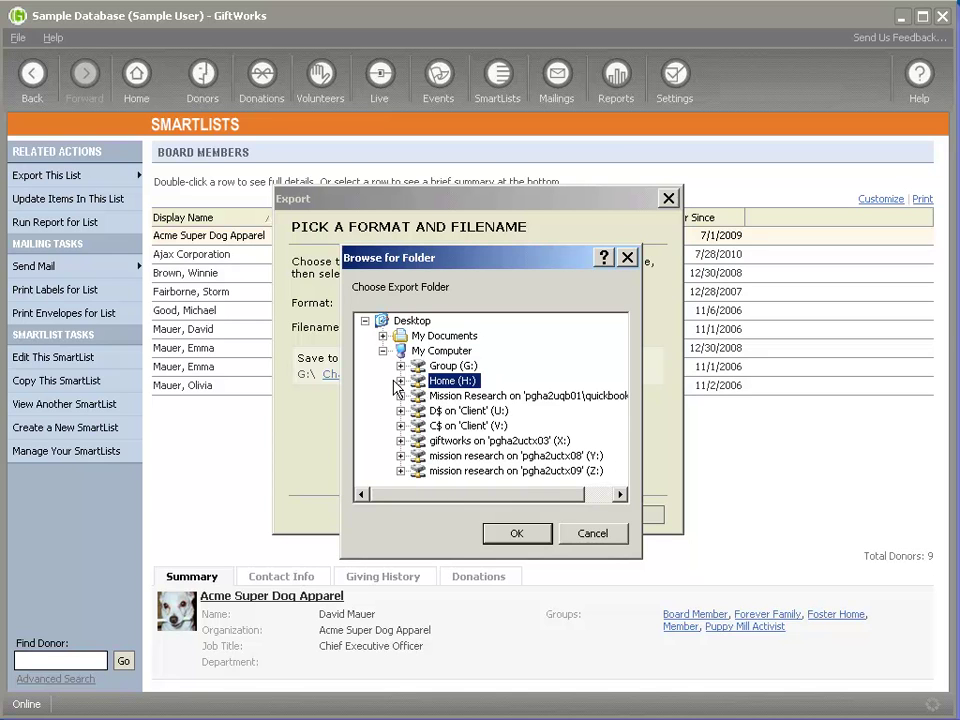
click(400, 381)
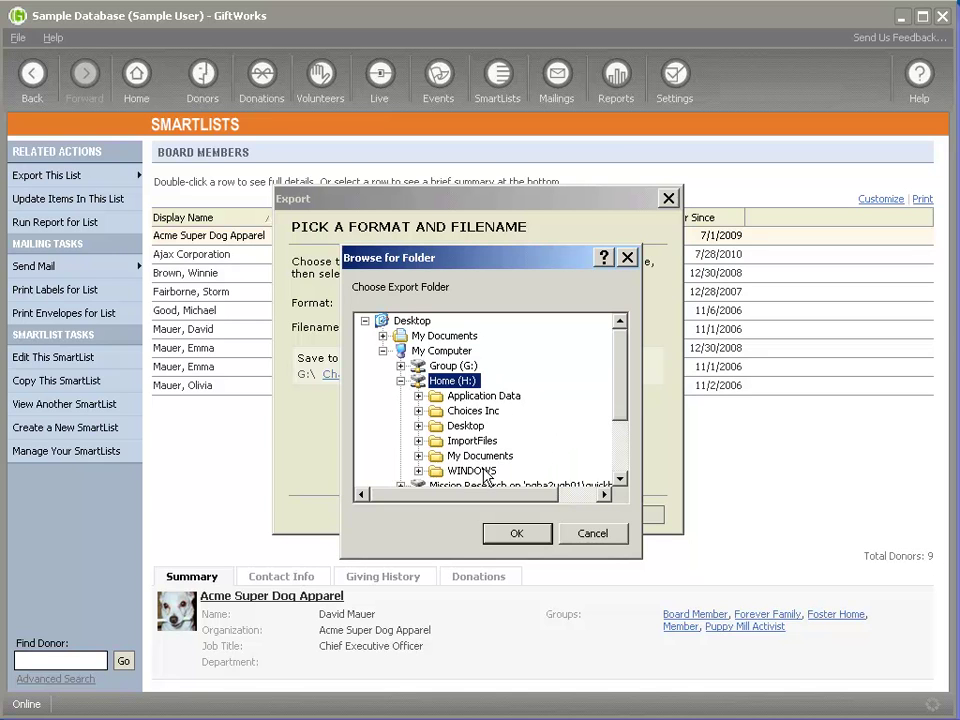
click(462, 441)
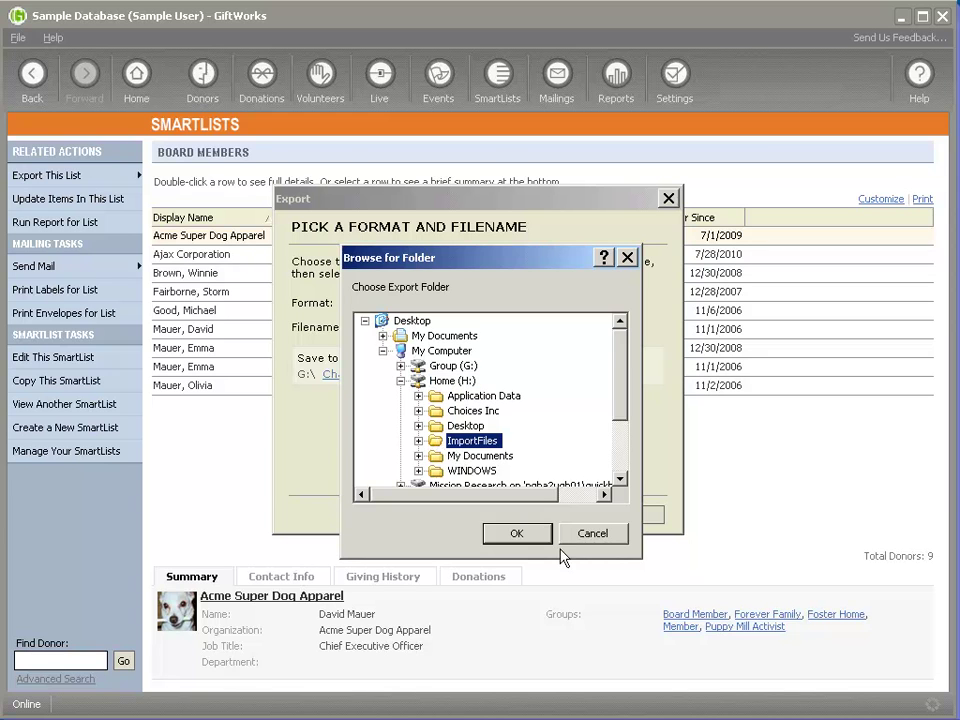
click(516, 535)
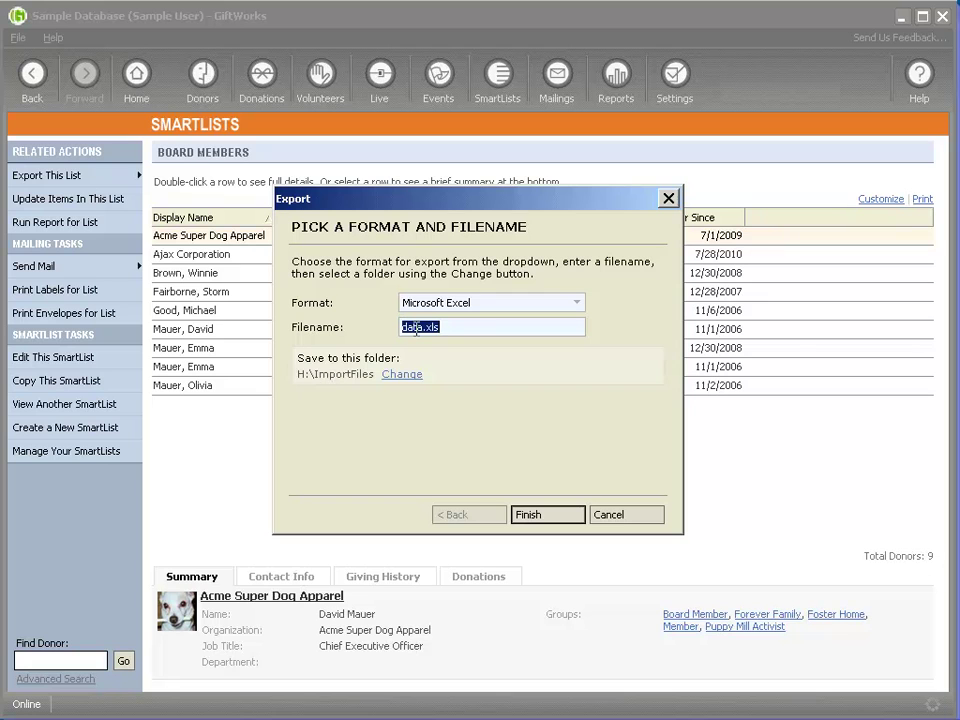
- Name the Microsoft Excel export MyTestExport.xls and finish exporting the list
drag(426, 331, 328, 336)
text(My Te)
key(BackSpace)
text(E)
key(BackSpace)
key(BackSpace)
key(BackSpace)
key(BackSpace)
text(yTEstExport)
key(BackSpace)
key(BackSpace)
key(BackSpace)
key(BackSpace)
key(BackSpace)
key(BackSpace)
key(BackSpace)
key(BackSpace)
key(BackSpace)
text(estExport)
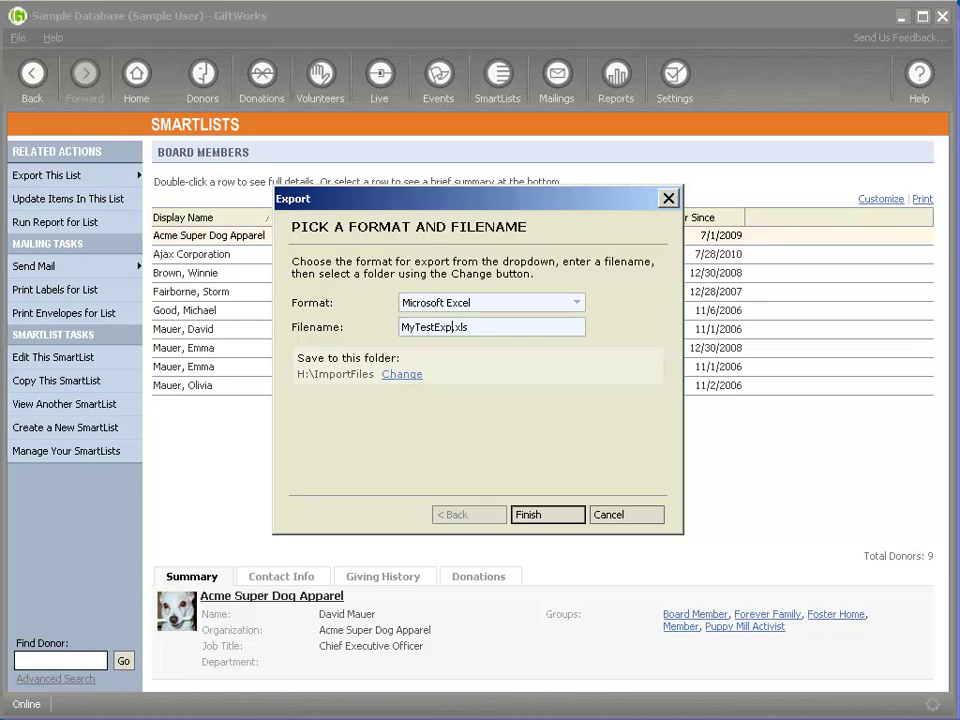
click(548, 515)
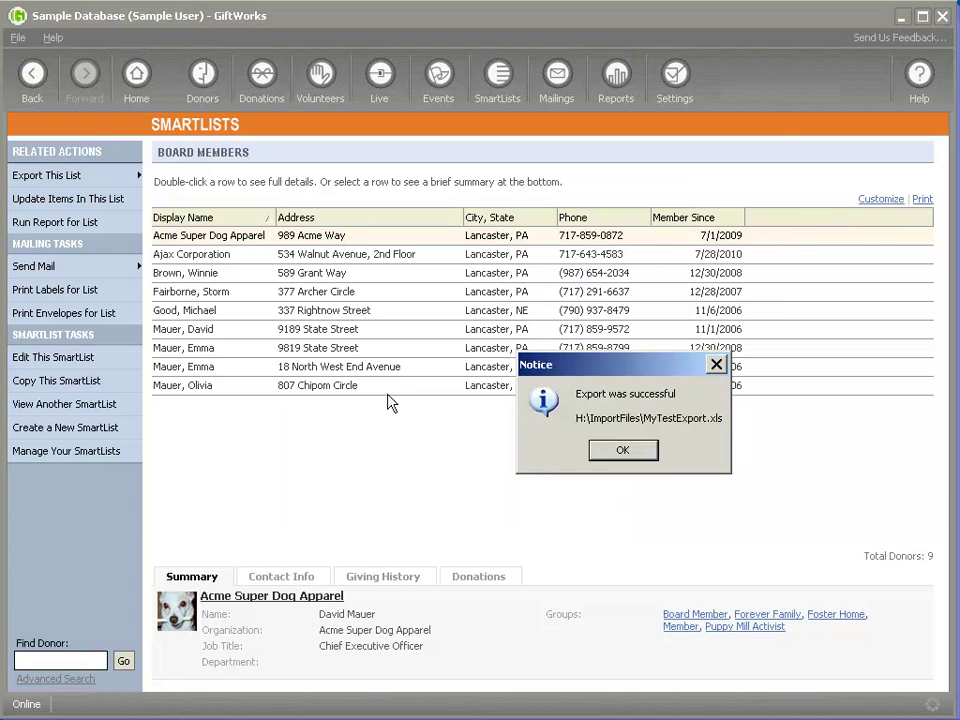
click(634, 456)
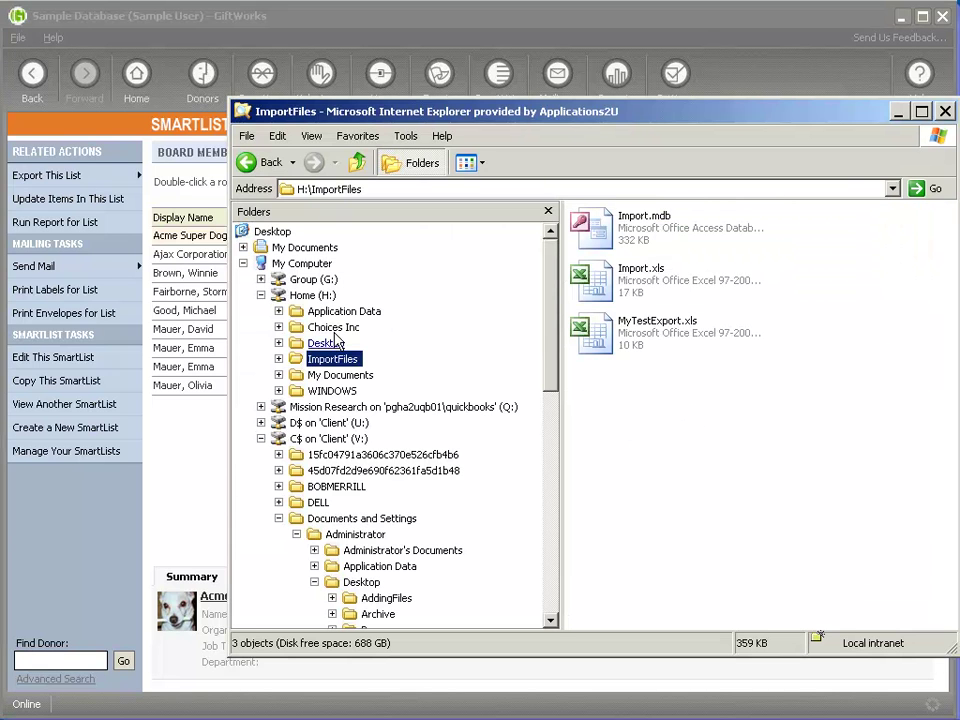
- Copy MyTestExport.xls from H:\ImportFiles to the Administrator's Desktop folder on the local V: drive
drag(514, 113, 444, 89)
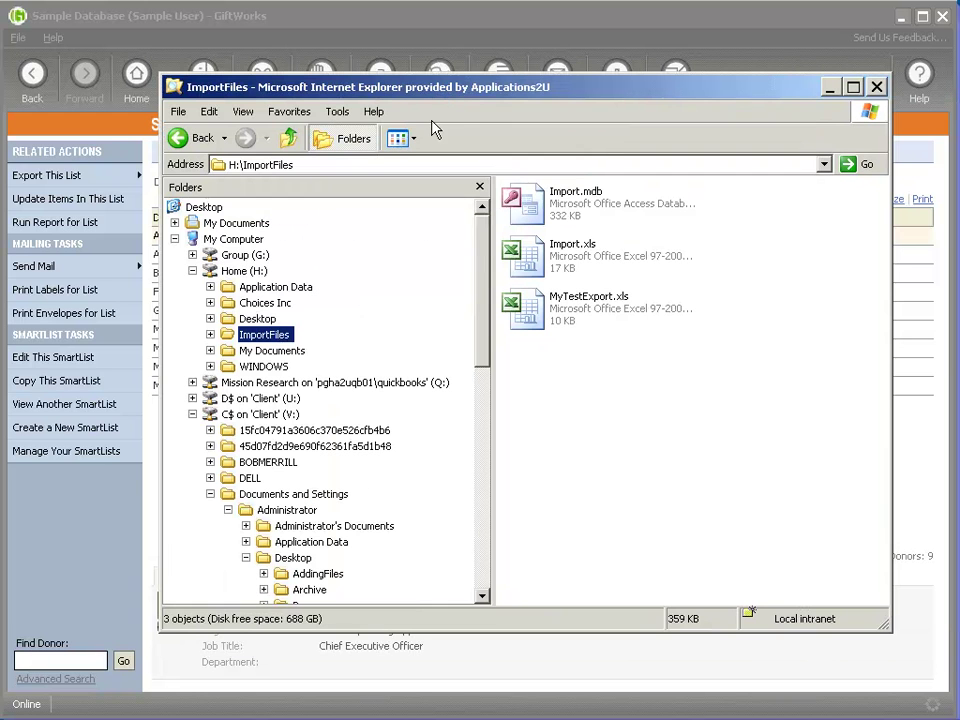
click(528, 316)
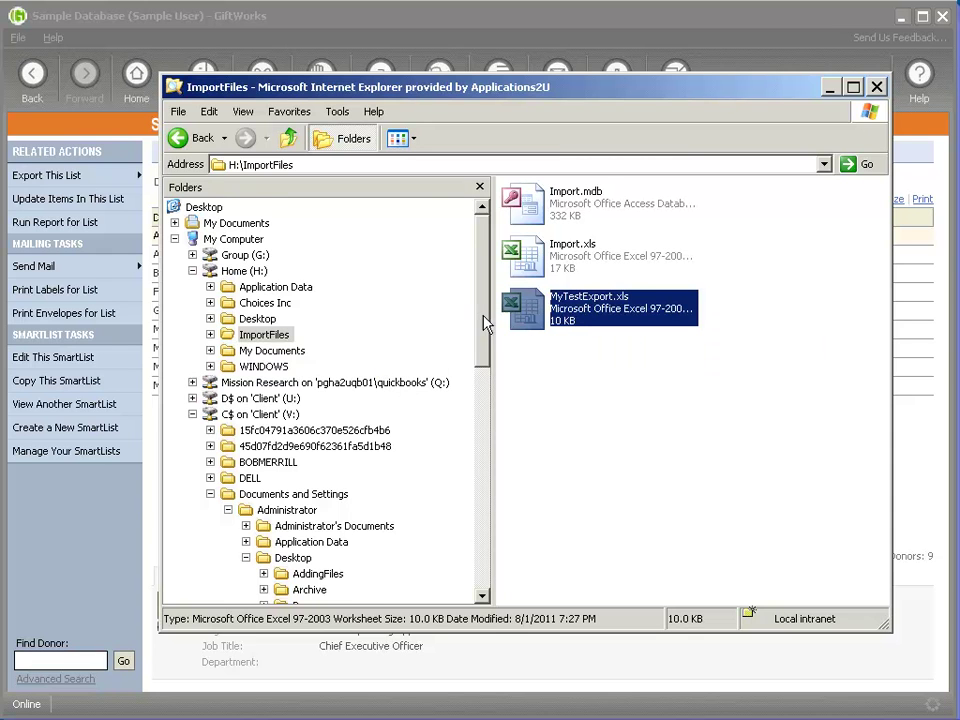
scroll(484, 340, down, 3)
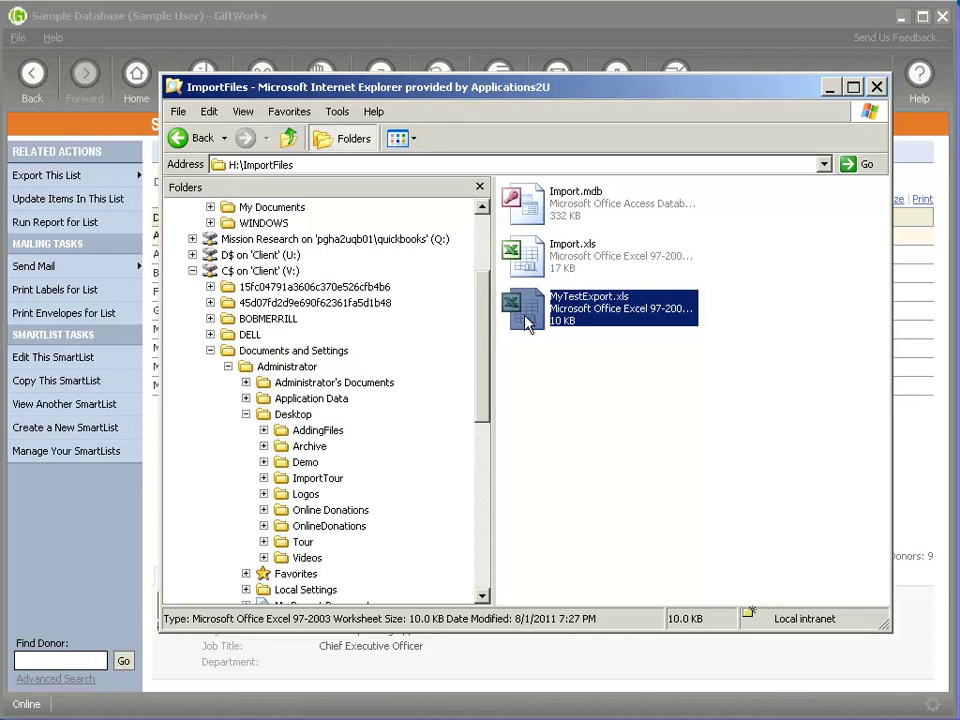
mouse_move(528, 318)
mouse_down()
mouse_move(259, 321)
mouse_move(262, 330)
mouse_move(530, 318)
mouse_up()
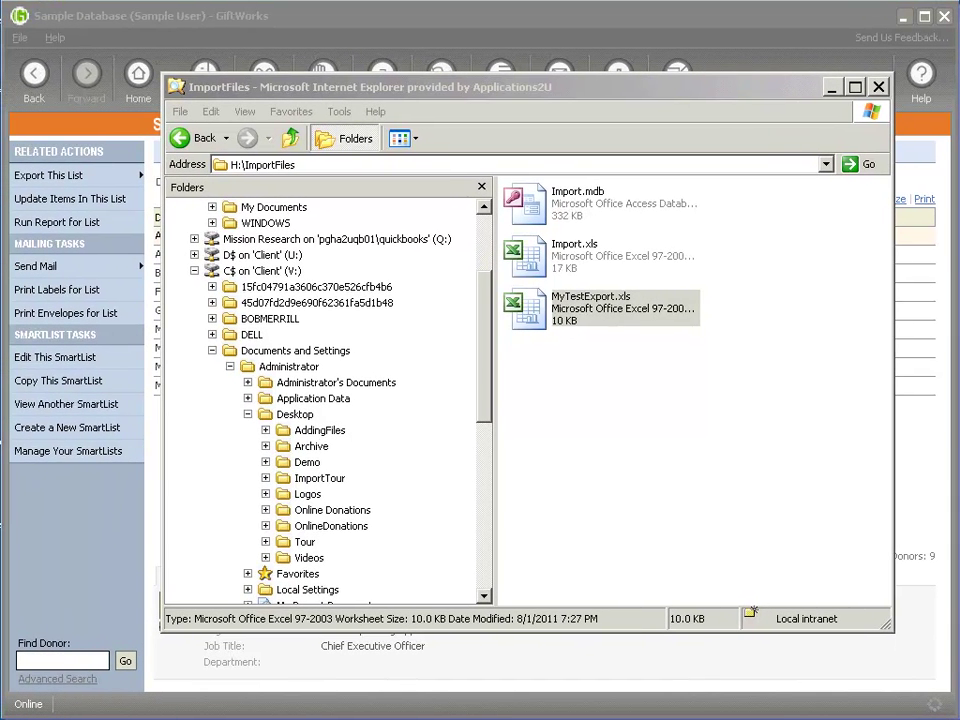
drag(516, 298, 282, 420)
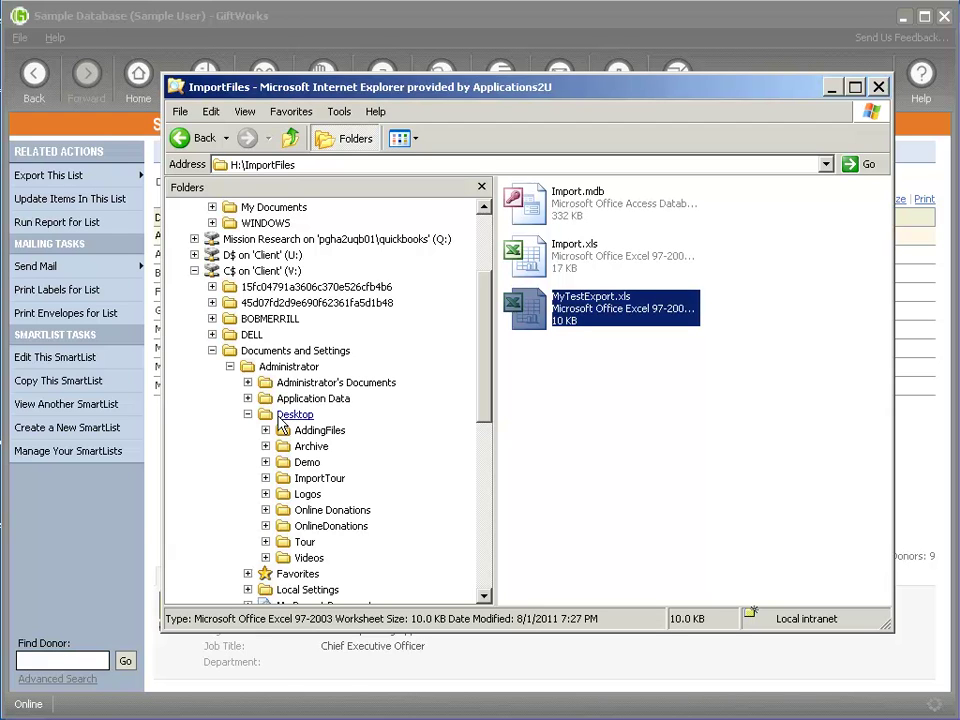
- Uncover the local computer's desktop and delete the copied MyTestExport.xls from it
drag(323, 22, 357, 27)
drag(79, 15, 177, 17)
click(54, 68)
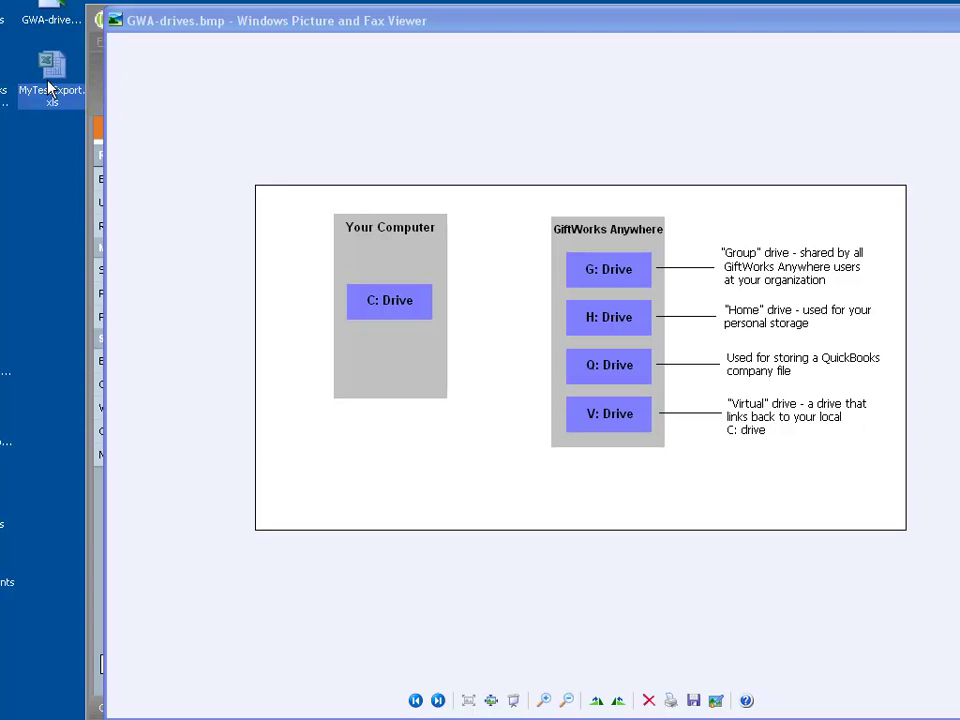
key(Delete)
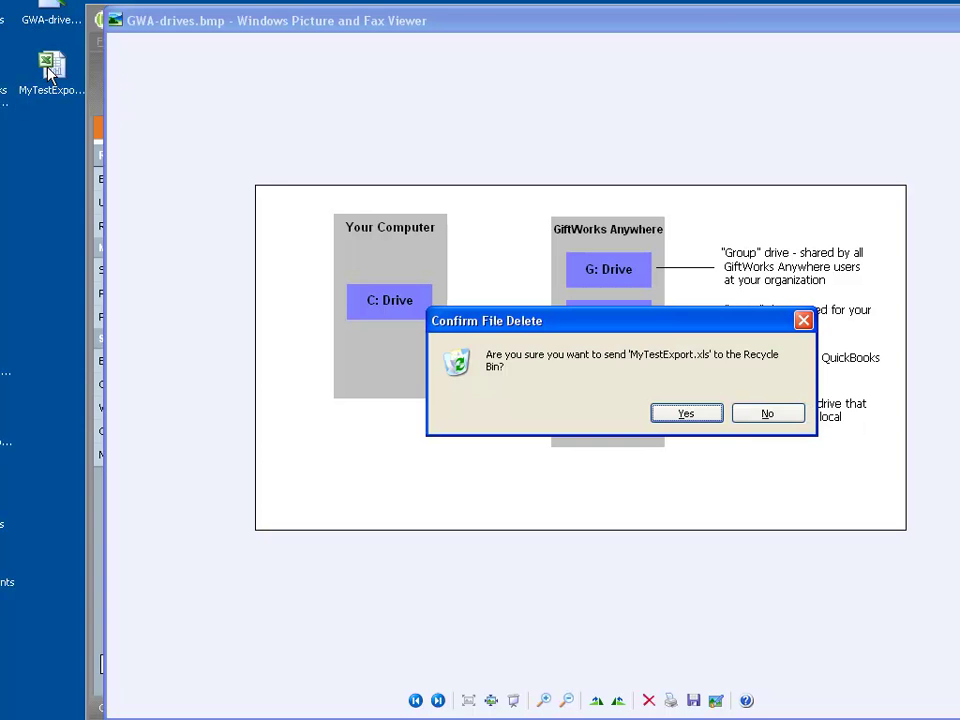
key(Return)
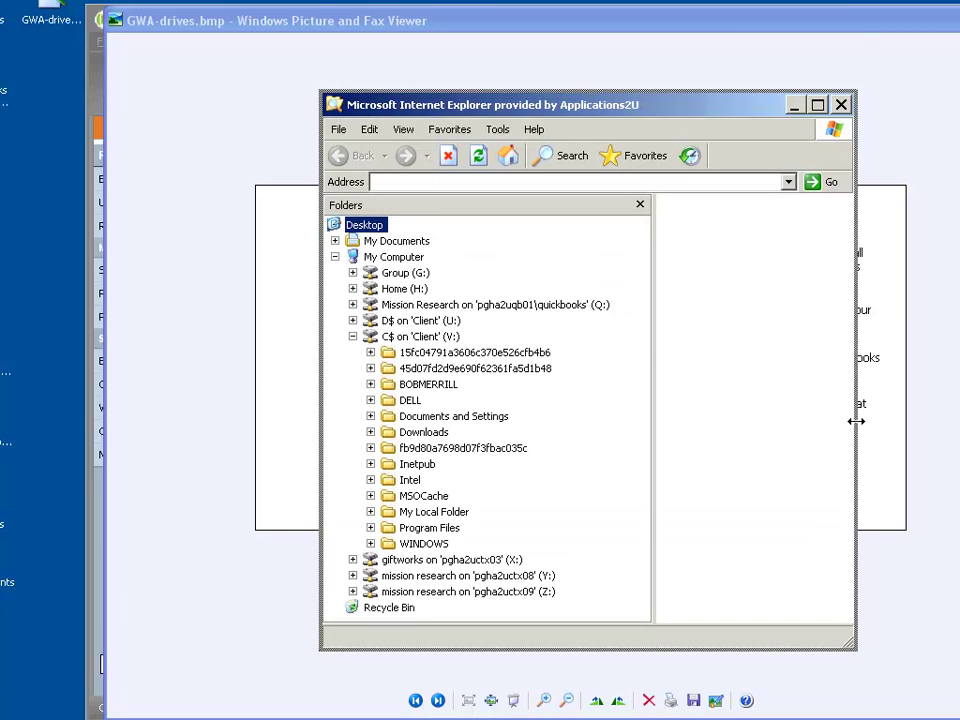
- Browse the Home (H:) drive, and copy MyTestExport.xls from H:\ImportFiles again to the Administrator's Desktop folder on V:
drag(856, 420, 930, 420)
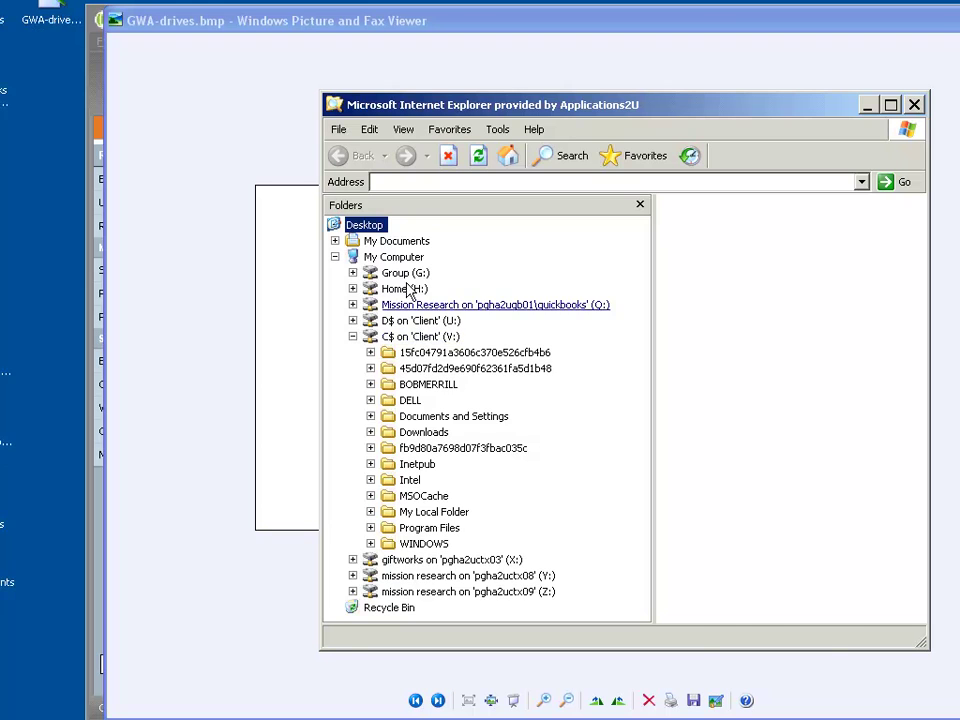
click(386, 292)
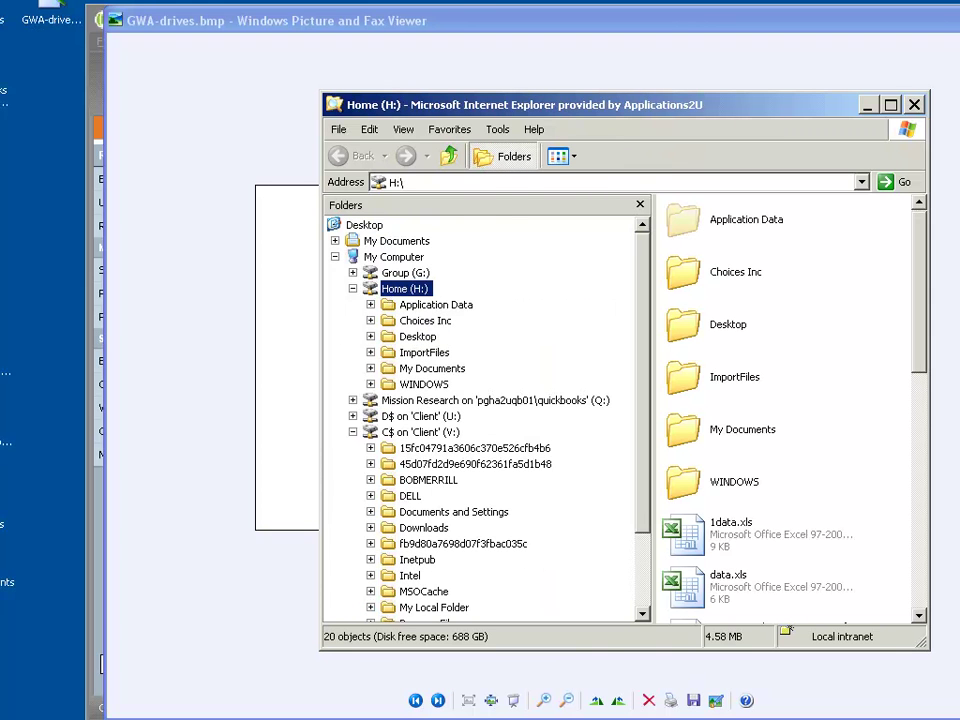
key(alt+Tab)
drag(835, 88, 920, 97)
drag(620, 333, 382, 430)
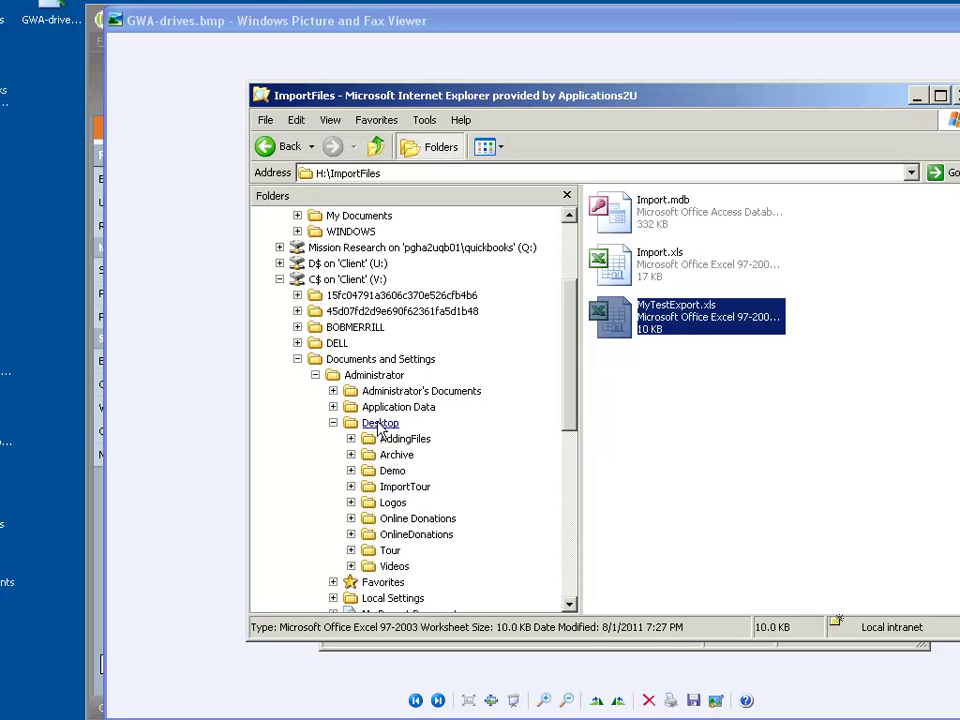
- Open the copied MyTestExport.xls from the local desktop to check its contents, close it, and bring the GWA-drives.bmp picture forward
click(49, 64)
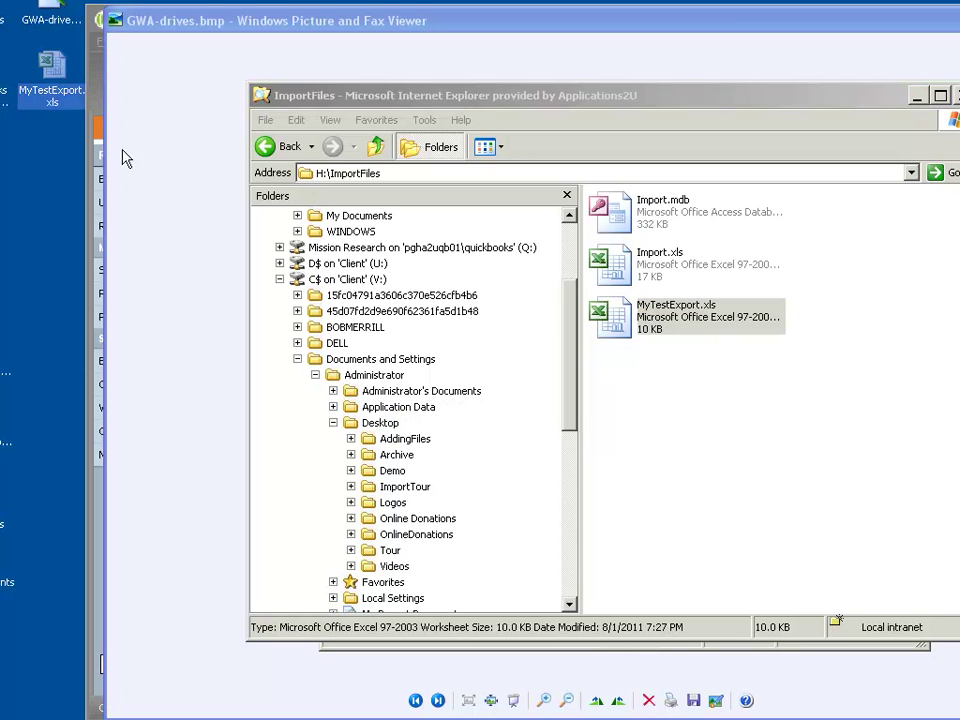
double_click(49, 68)
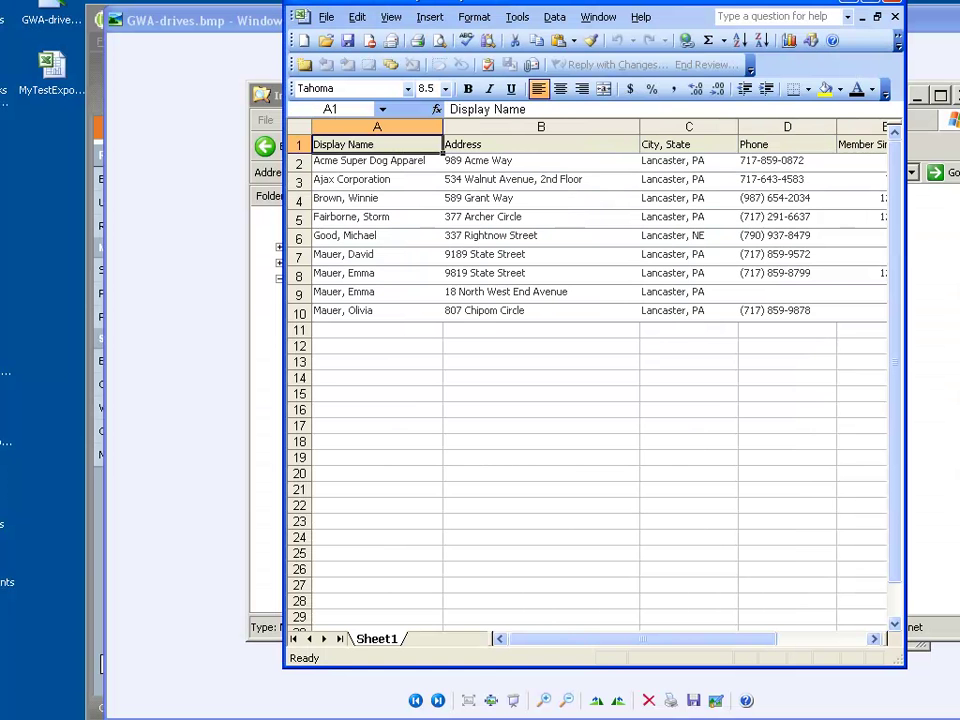
drag(399, 4, 206, 38)
click(706, 35)
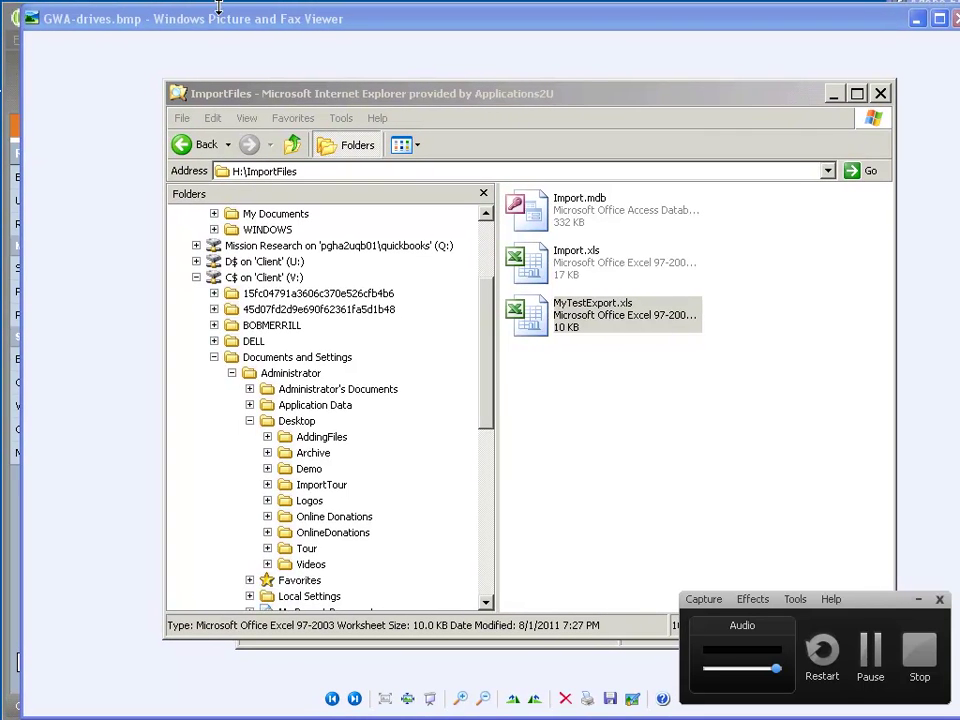
click(355, 20)
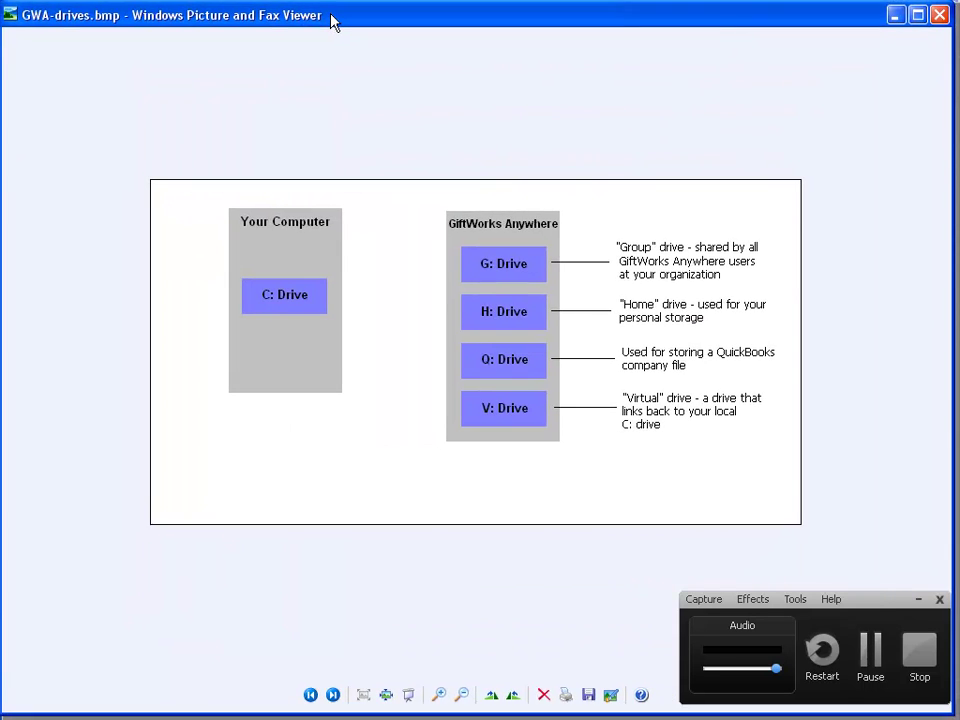
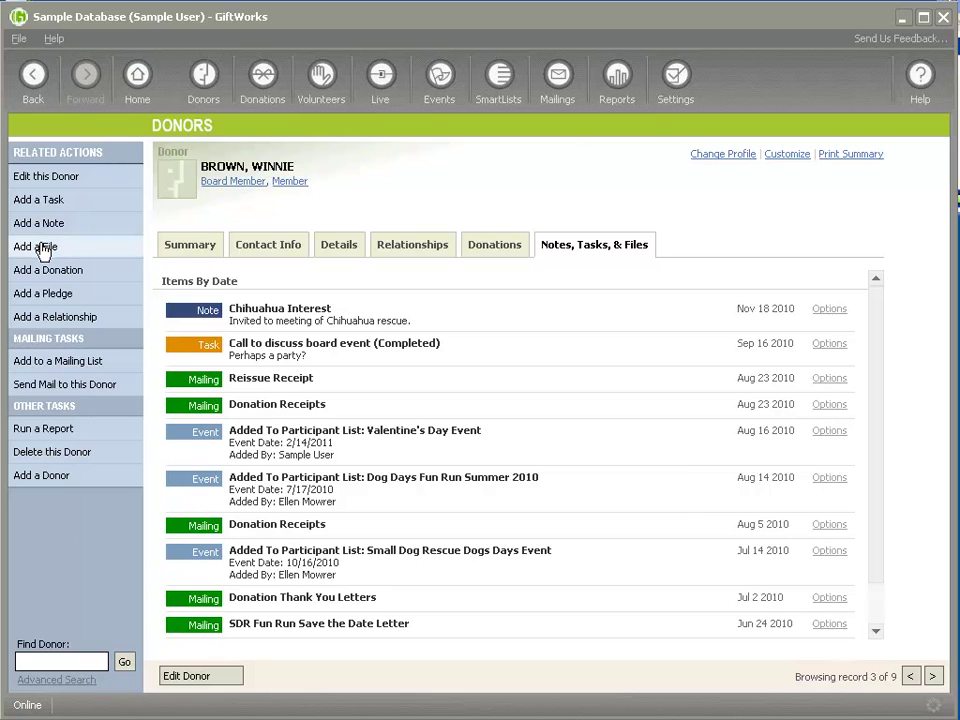
click(43, 247)
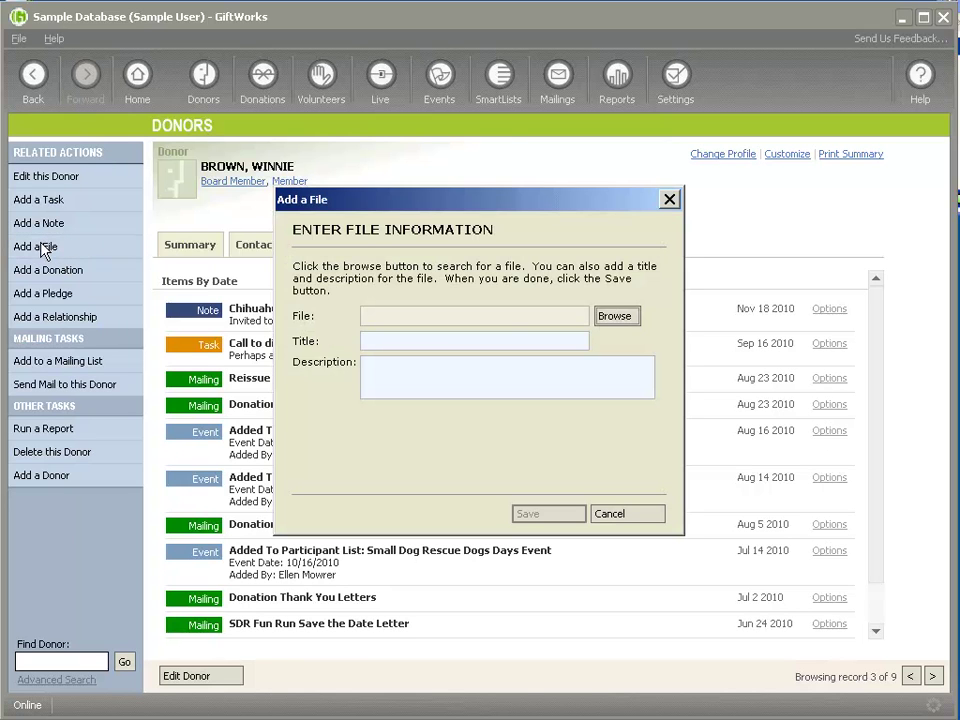
click(625, 321)
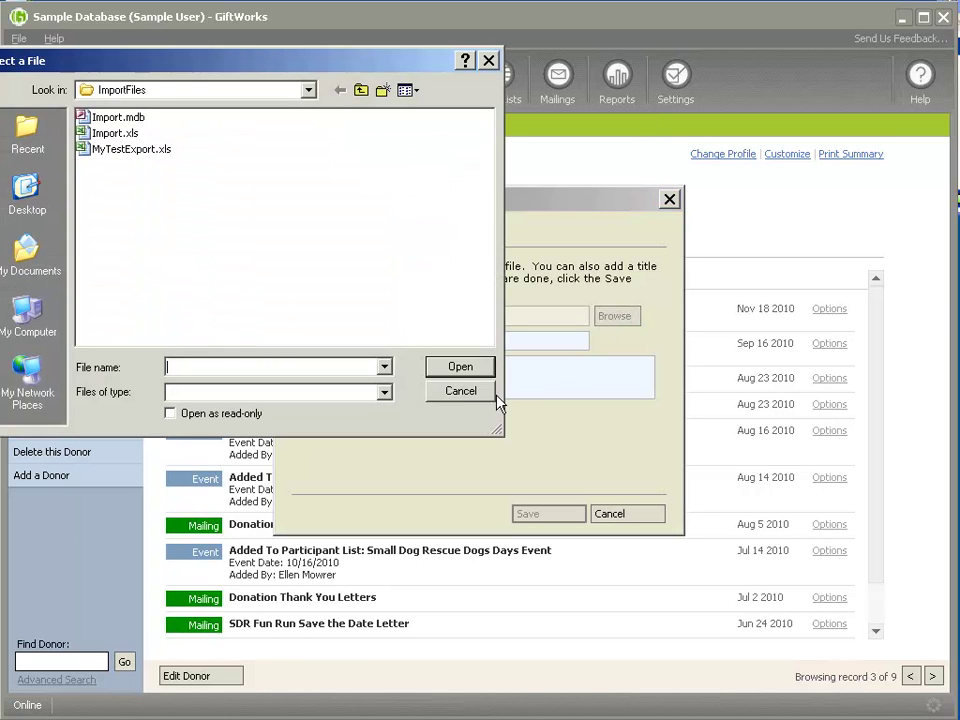
click(460, 391)
click(634, 518)
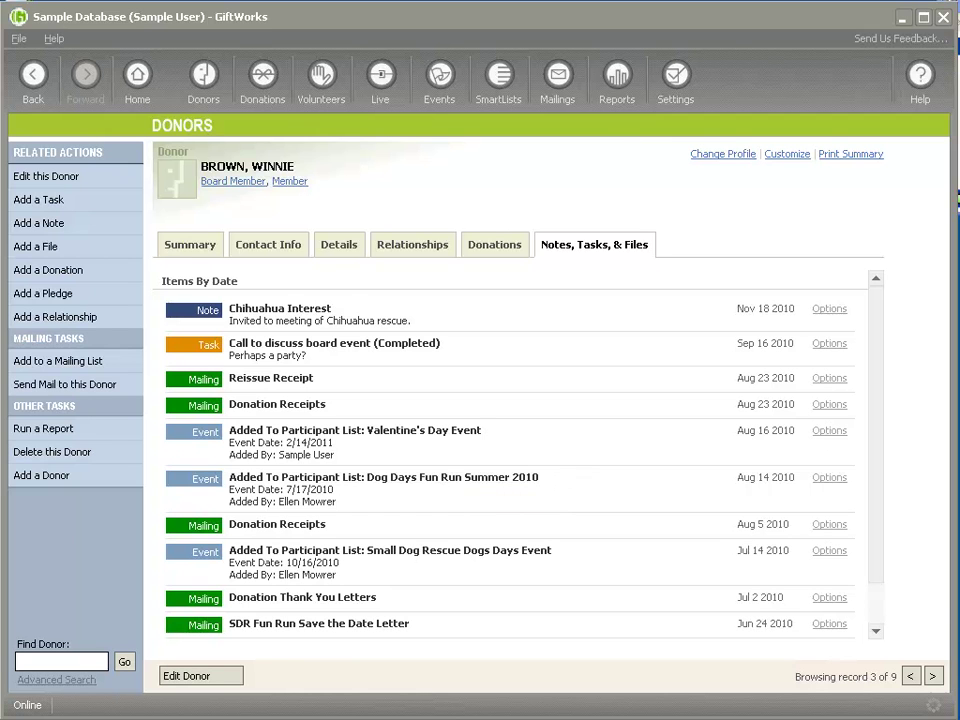
- Copy LicenseKeys.txt from the Administrator's Desktop folder on V: to H:\ImportFiles, and select the copy there
key(alt+Tab)
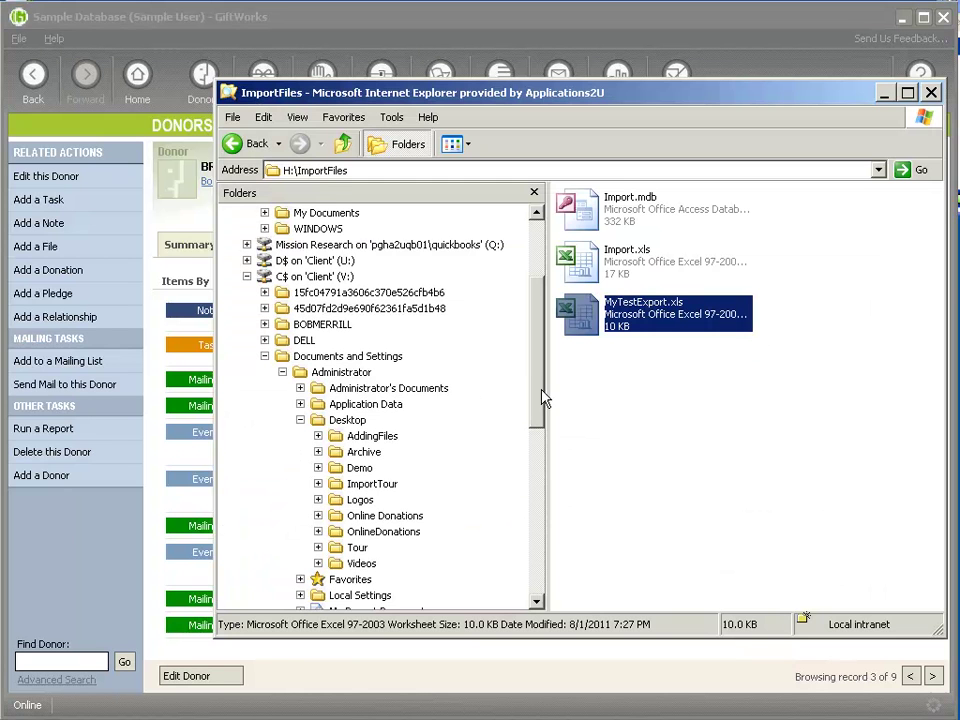
scroll(404, 268, up, 2)
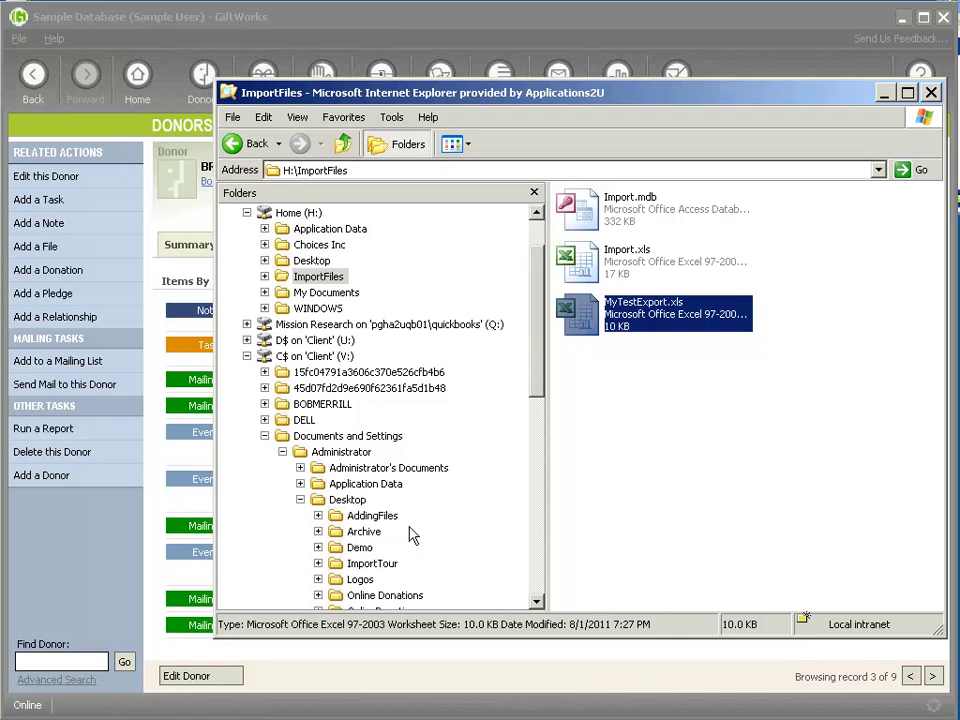
click(338, 500)
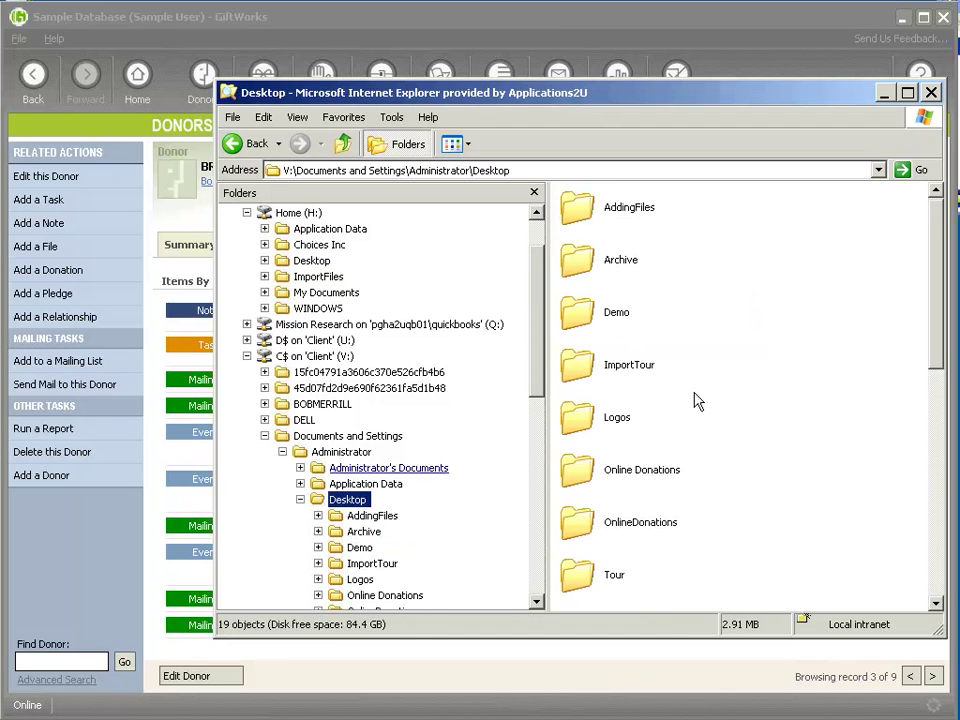
drag(935, 321, 945, 525)
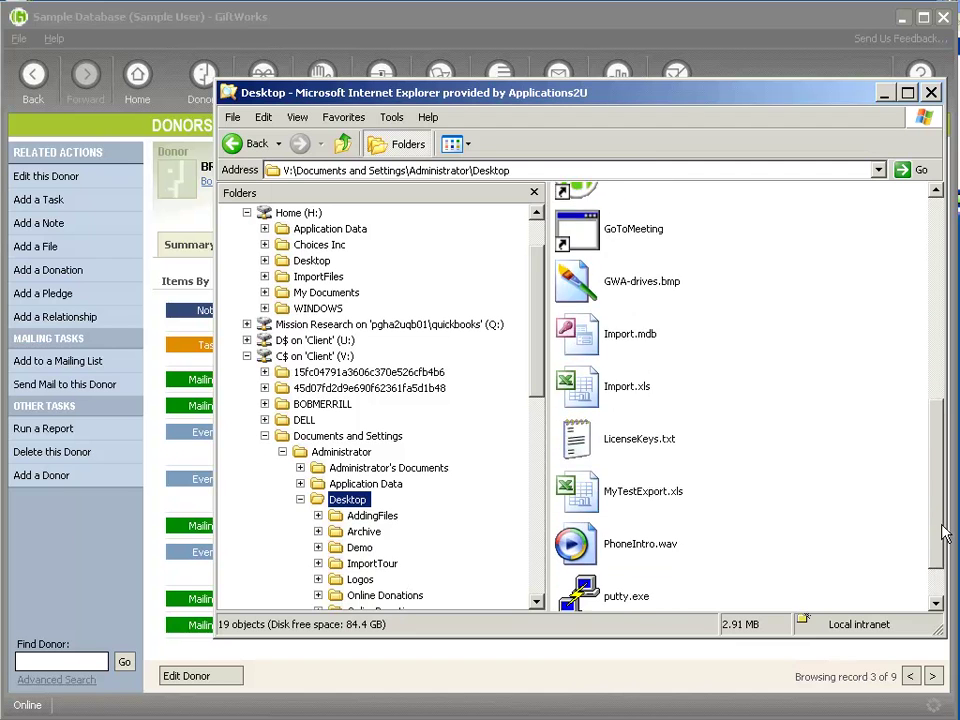
click(583, 380)
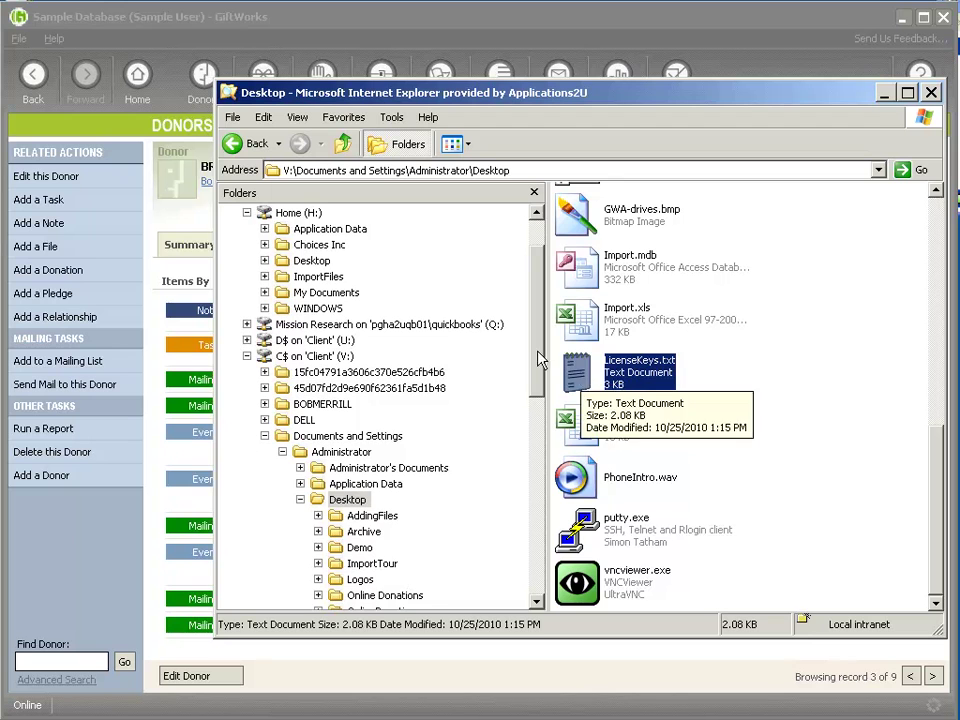
drag(583, 393, 318, 343)
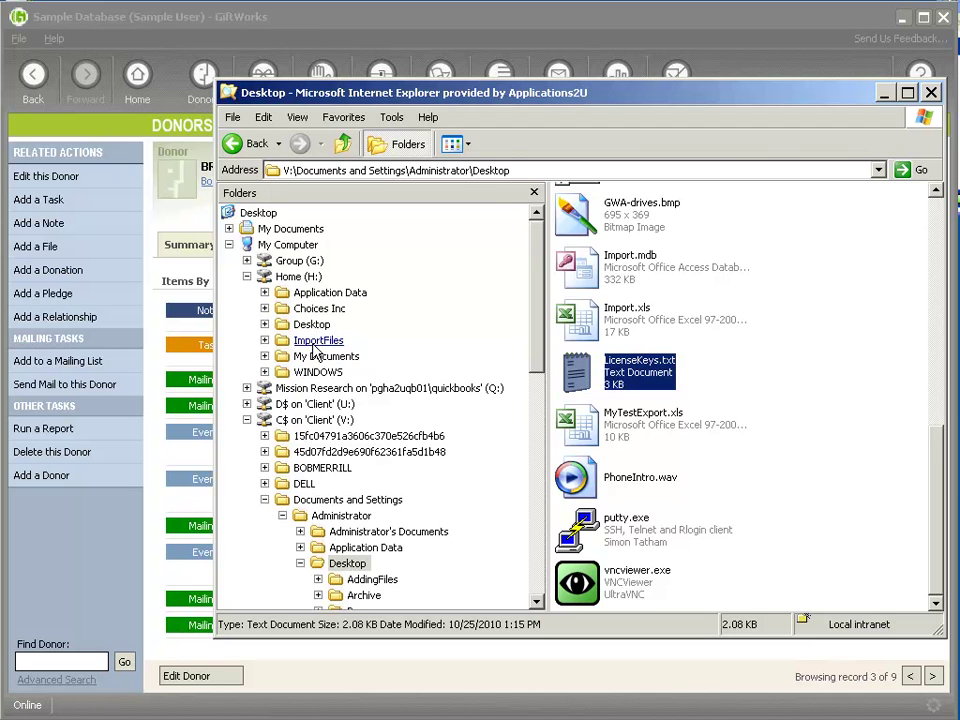
click(316, 341)
click(632, 372)
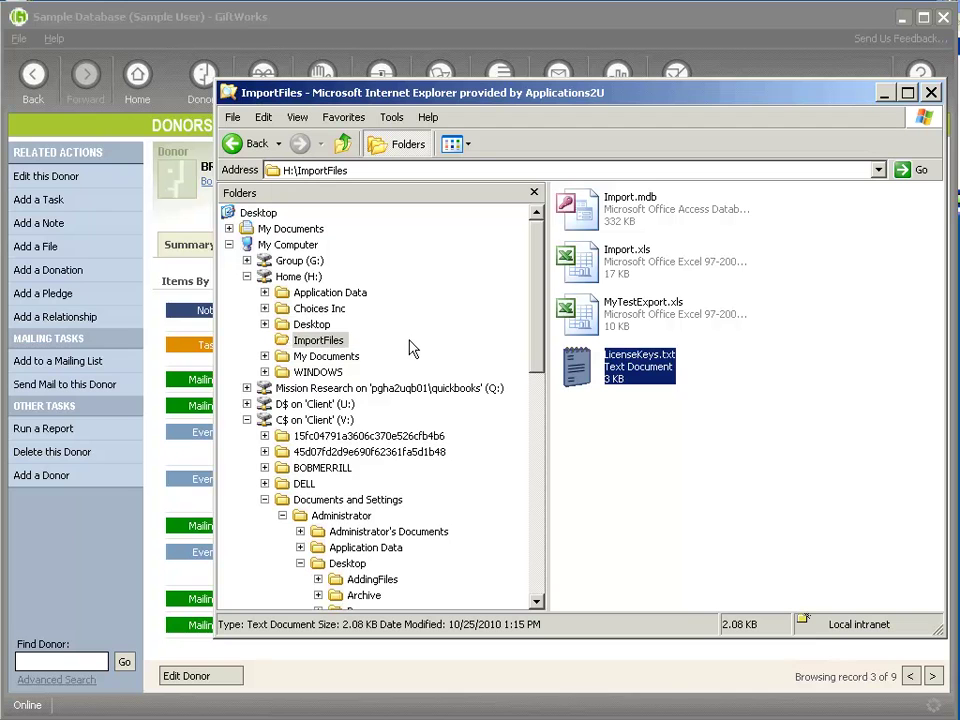
- Switch back to GiftWorks and attach LicenseKeys.txt from H:\ImportFiles to the open donor's record, keeping the file name as the title
click(523, 17)
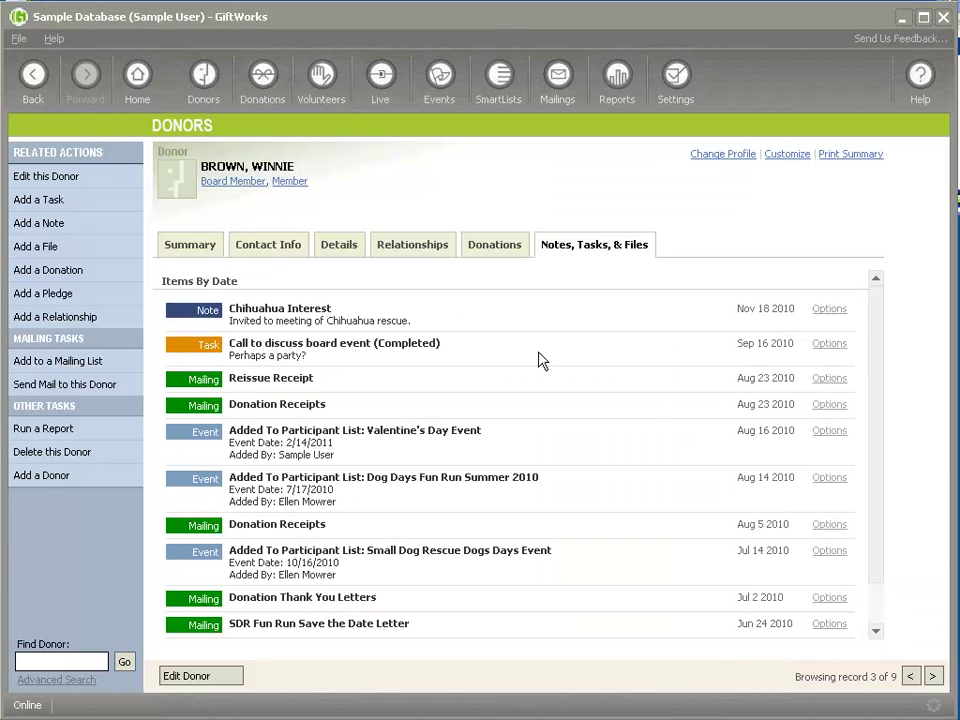
click(50, 247)
click(612, 317)
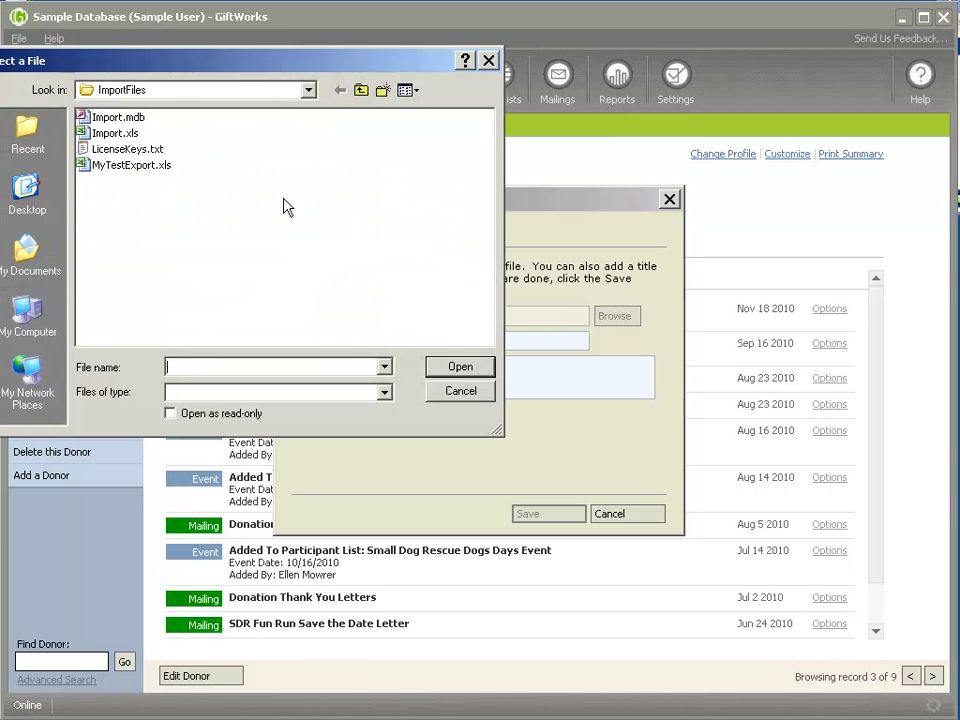
click(307, 90)
click(141, 189)
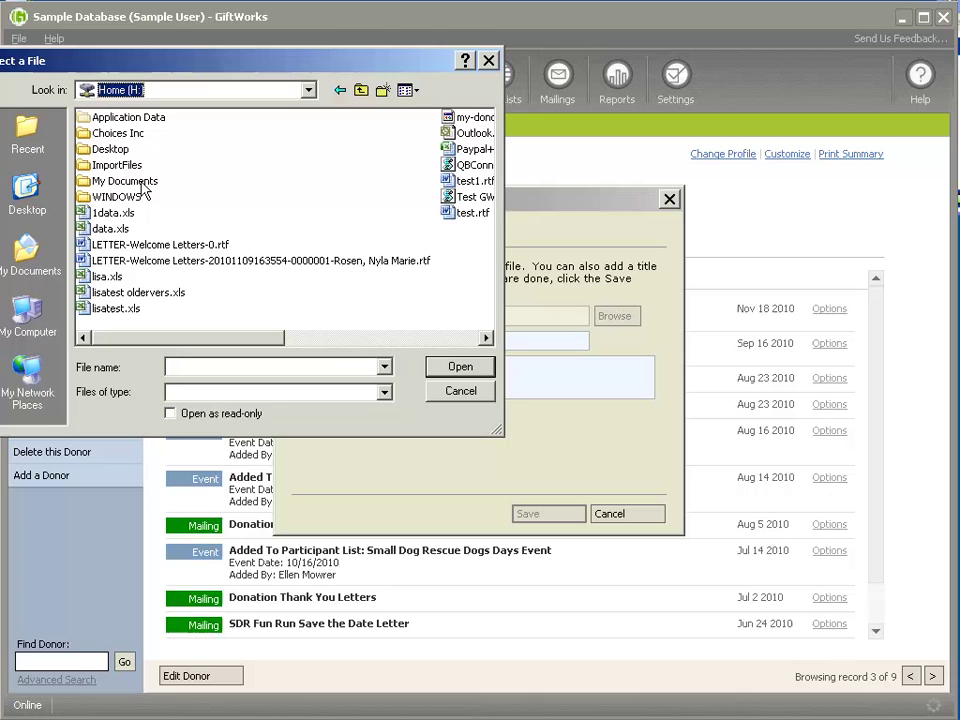
double_click(84, 163)
double_click(120, 149)
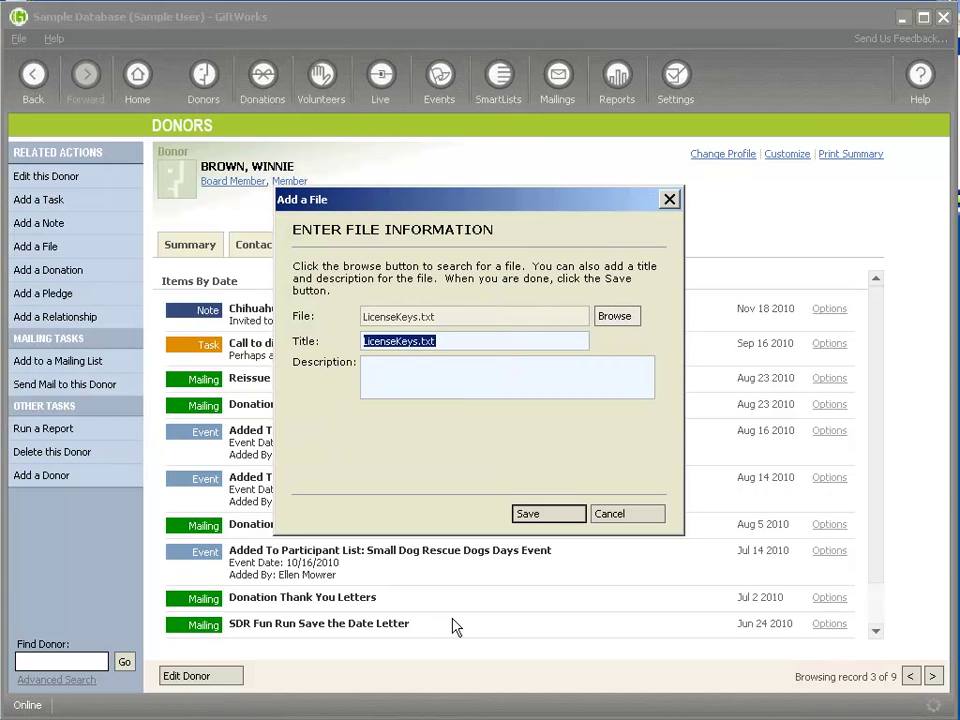
click(529, 514)
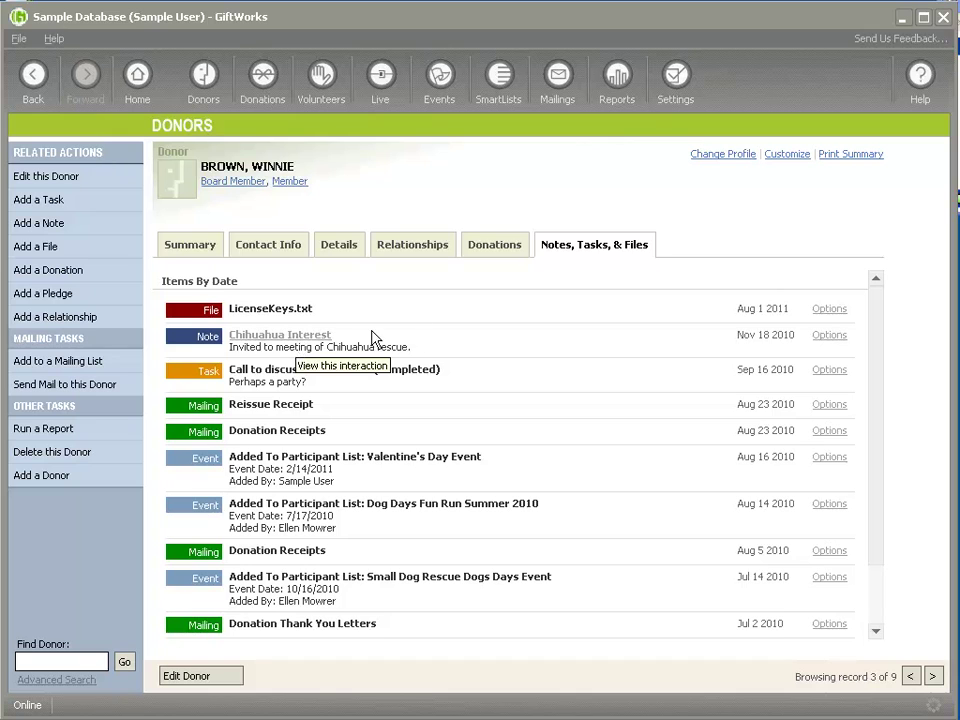
- Save a copy of the donor's attached LicenseKeys.txt as LicenseKeys2.txt in the ImportFiles folder on the H: drive
click(834, 312)
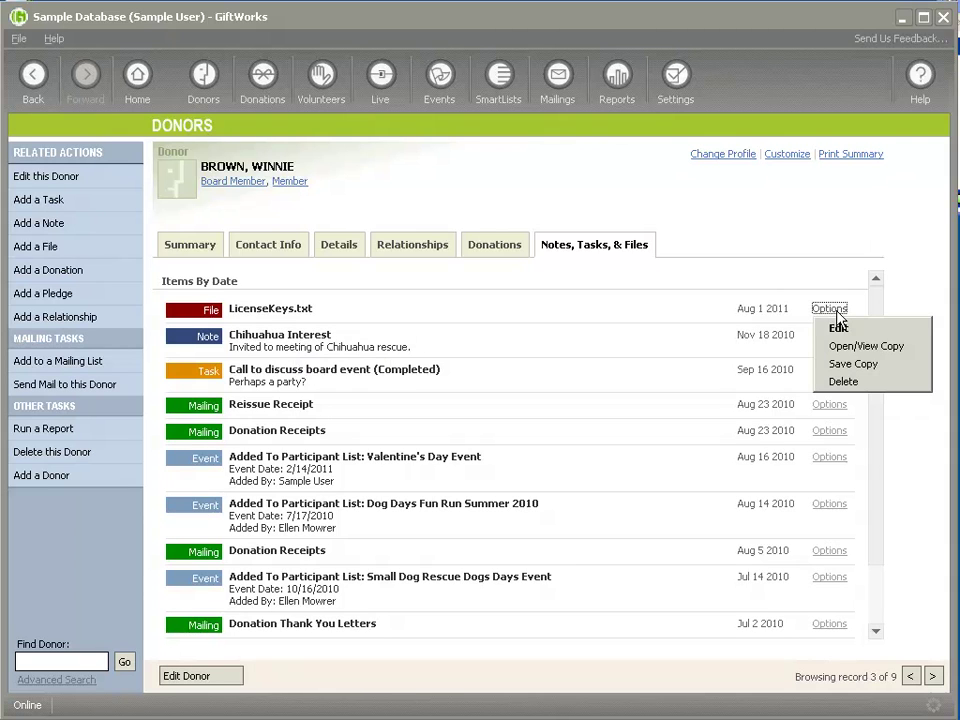
click(868, 365)
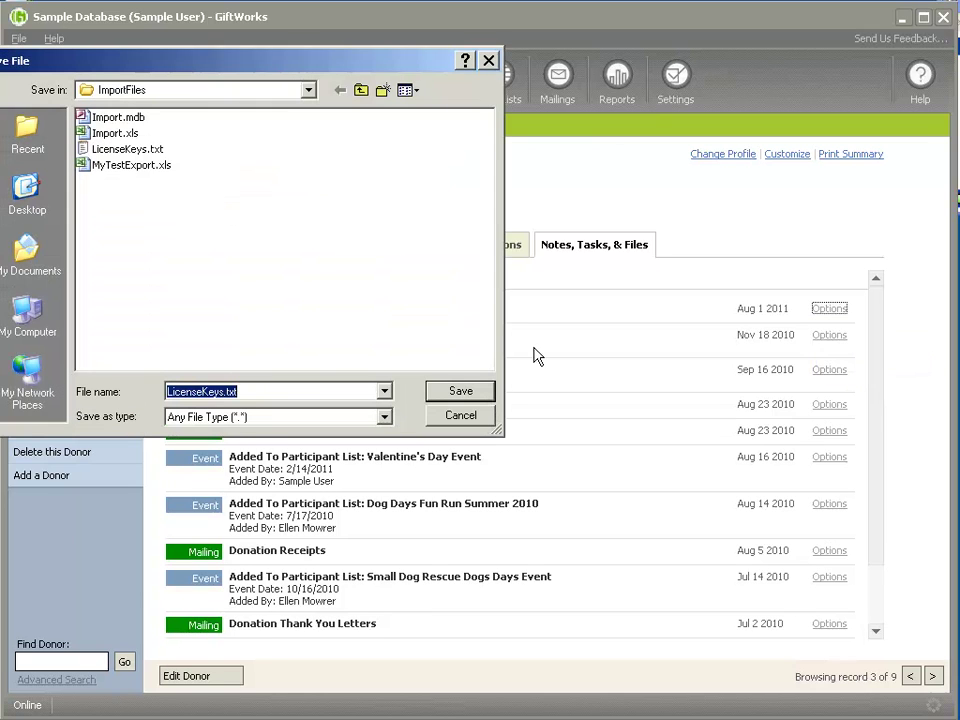
click(220, 391)
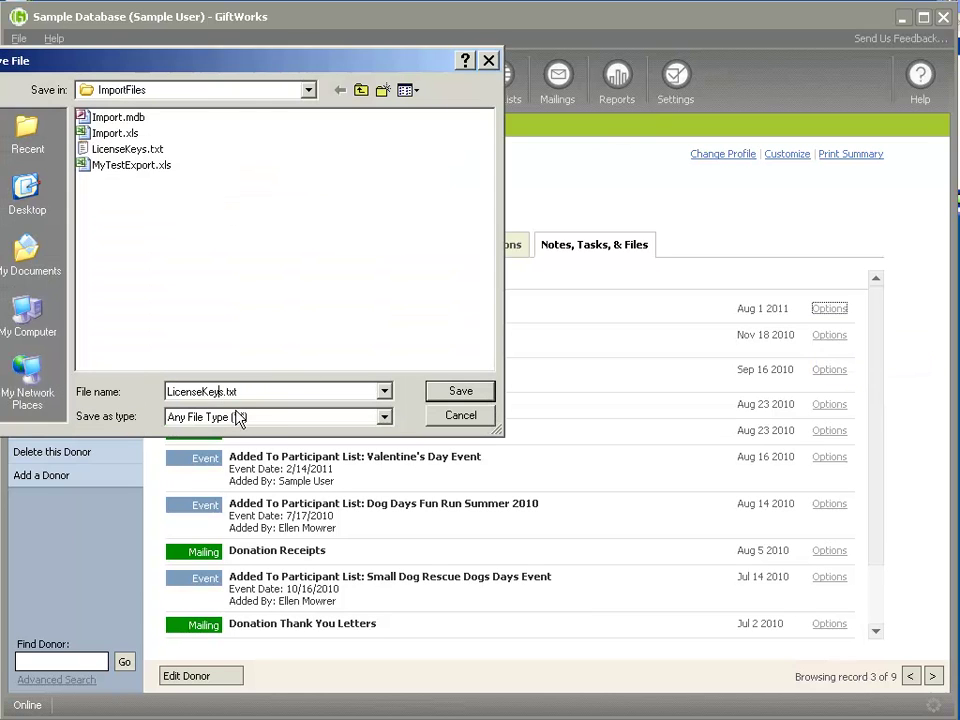
text(2)
click(308, 91)
click(135, 203)
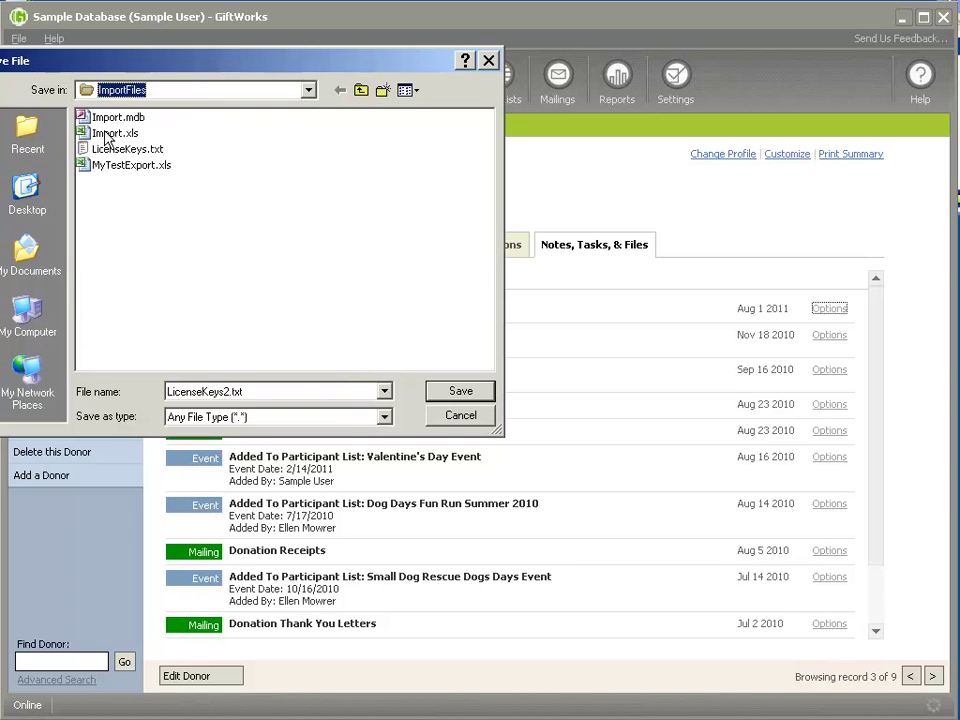
click(462, 392)
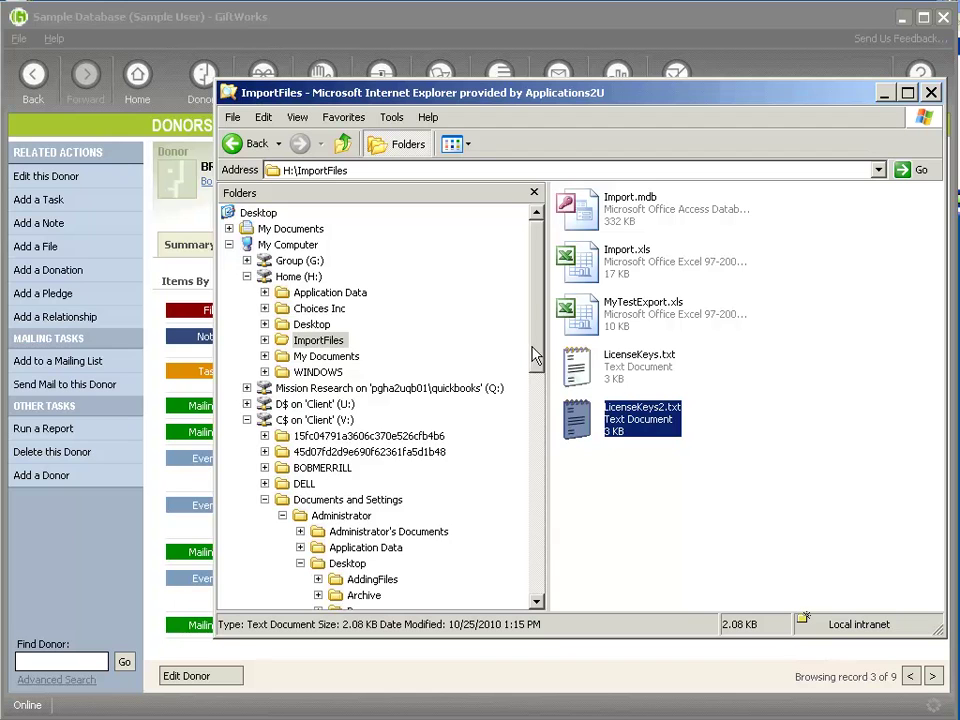
- Copy LicenseKeys2.txt from H:\ImportFiles to the Administrator's Desktop folder on V:, and uncover the local desktop to check it
scroll(536, 392, down, 5)
drag(583, 440, 330, 365)
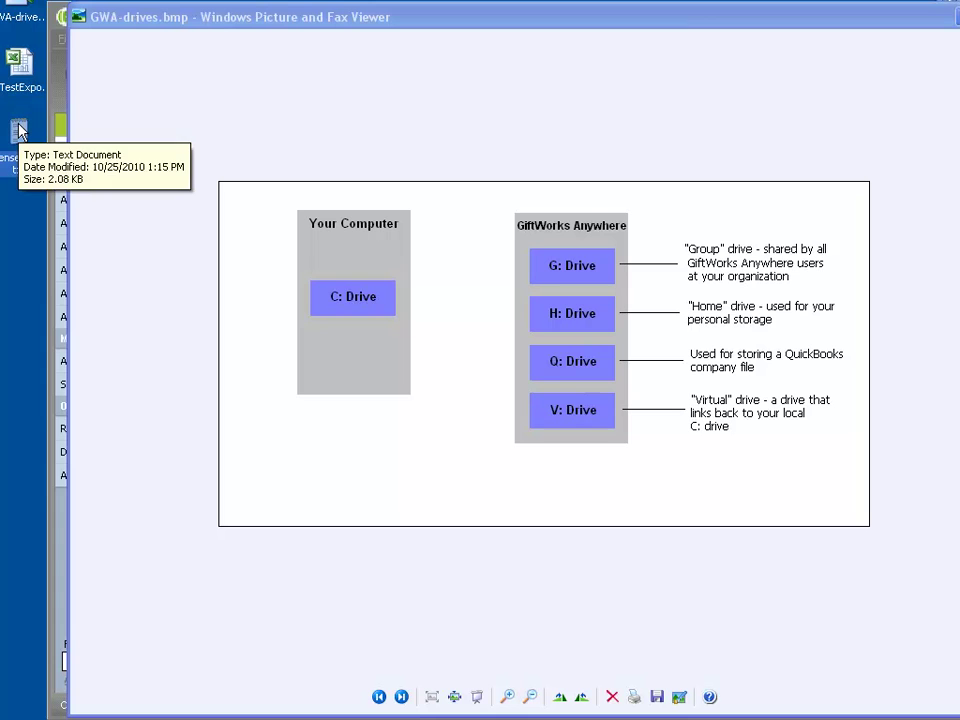
drag(301, 27, 242, 32)
click(283, 6)
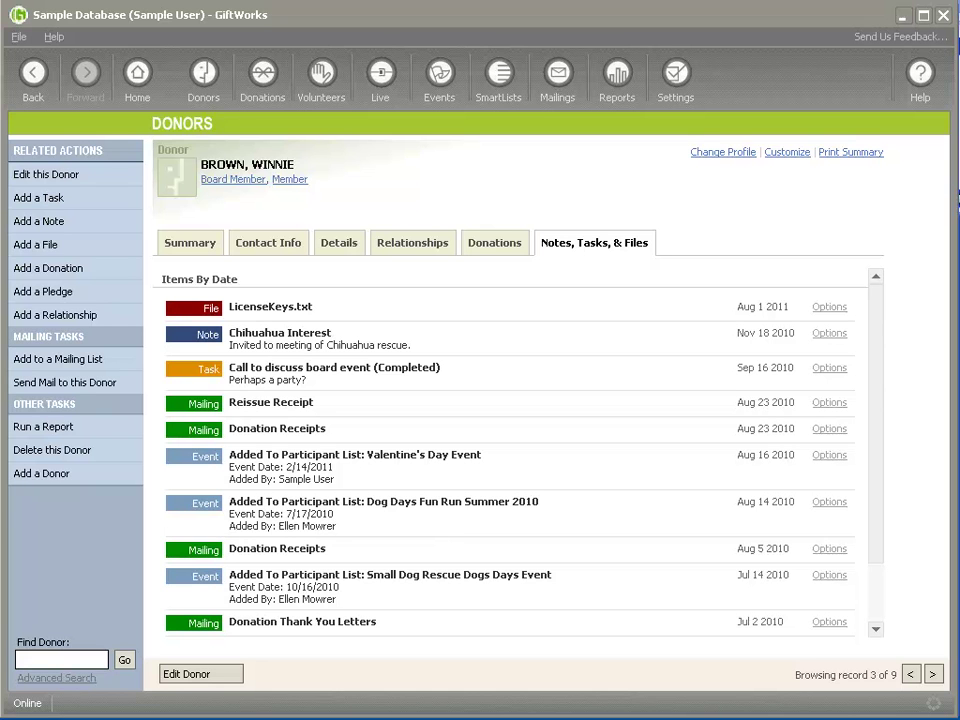
- Switch to the GiftWorks YouTube channel in the browser, view the GiftWorks Anywhere playlist, and return to the playlist overview
key(alt+Tab)
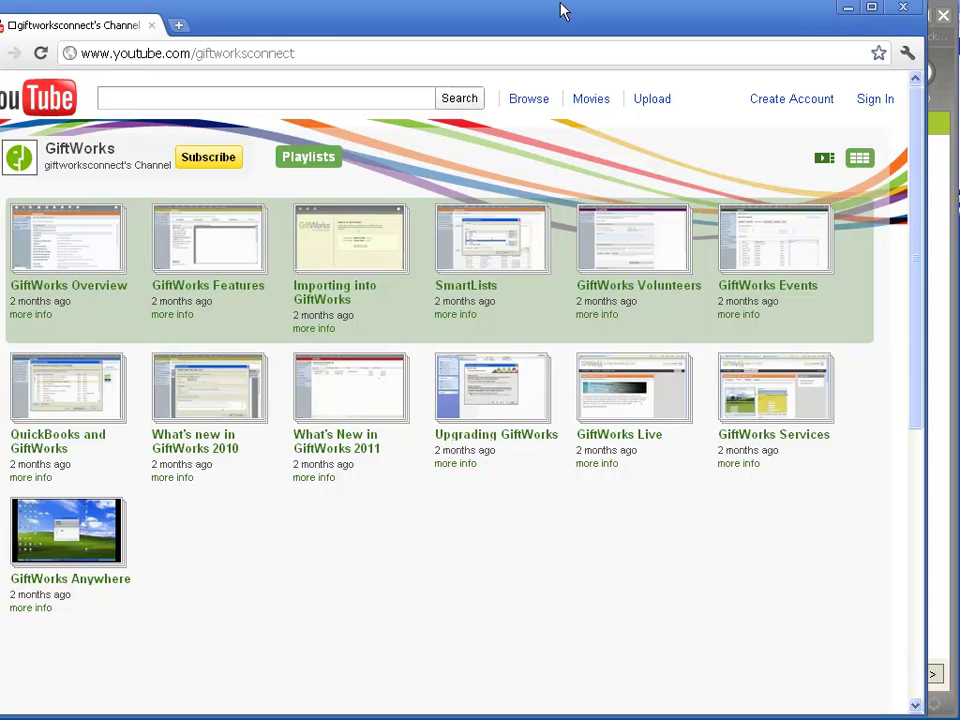
drag(305, 30, 336, 26)
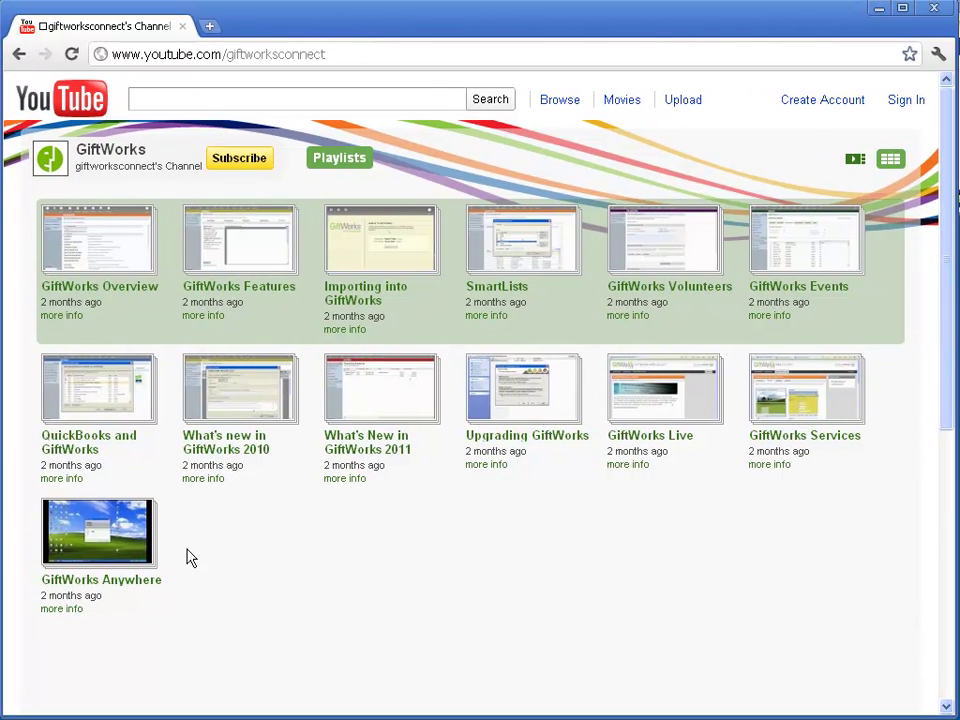
click(88, 588)
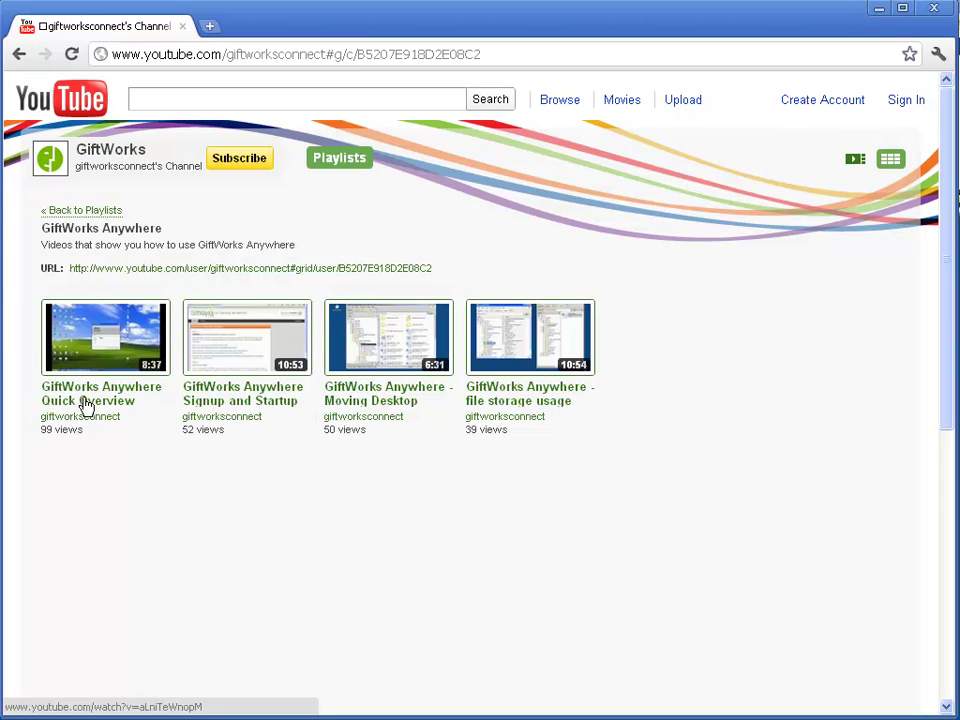
click(94, 212)
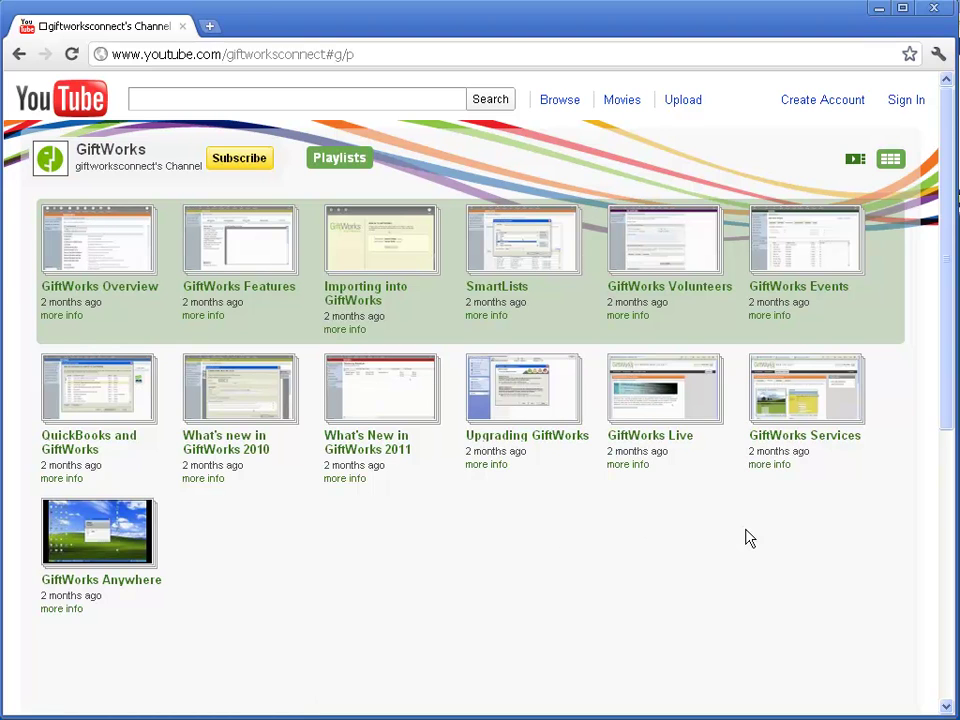